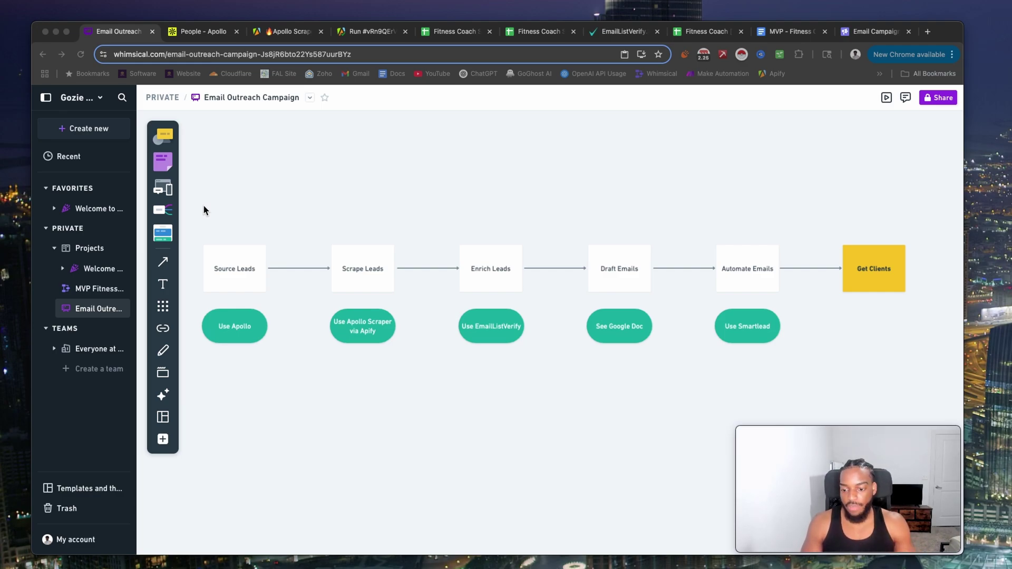
# Switch to Apollo and examine the people search for "fitness coach", including its email status, location and employee filters.
pyautogui.click(207, 32)
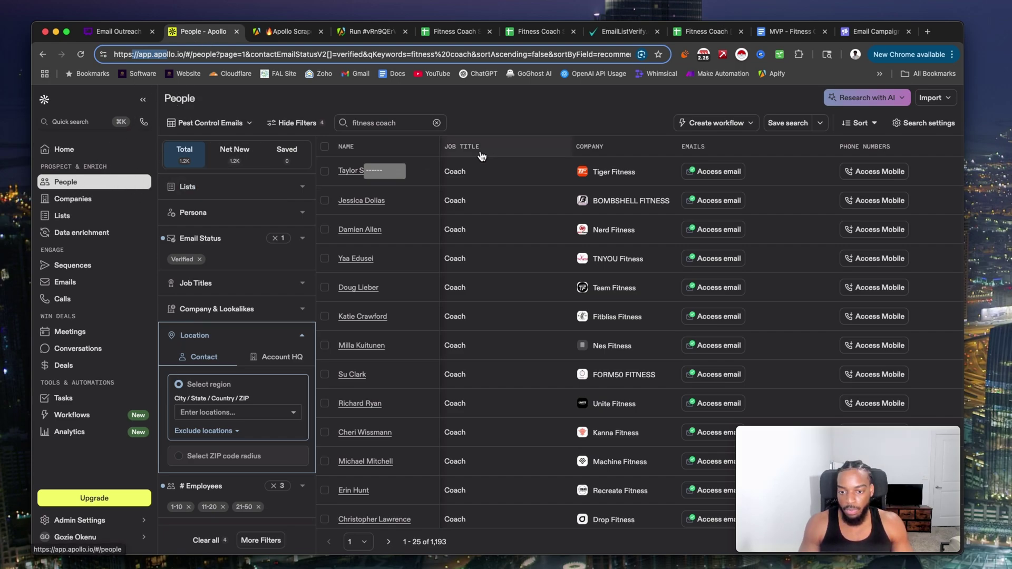
pyautogui.moveTo(400, 122); pyautogui.dragTo(350, 122)
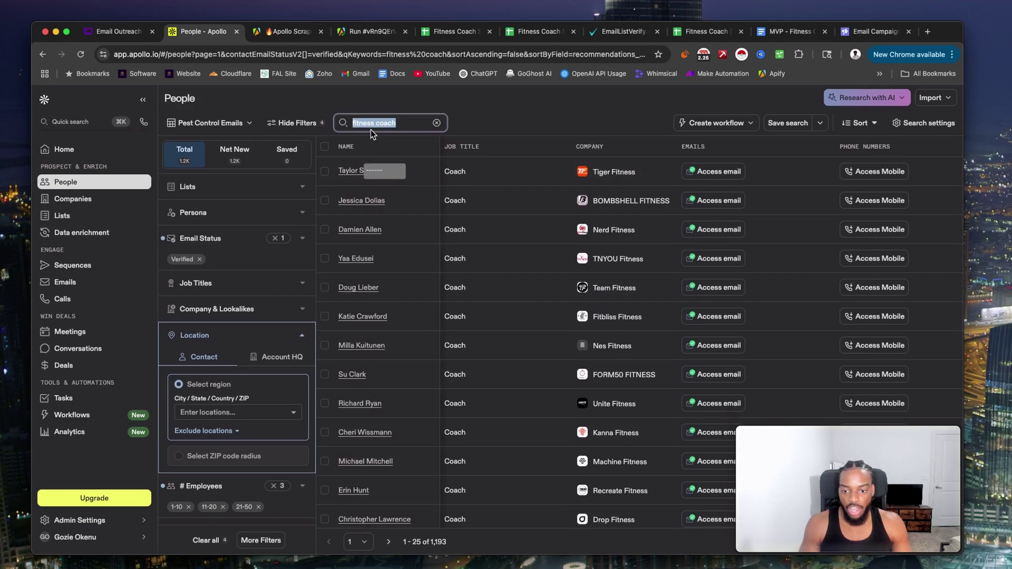
pyautogui.click(390, 123)
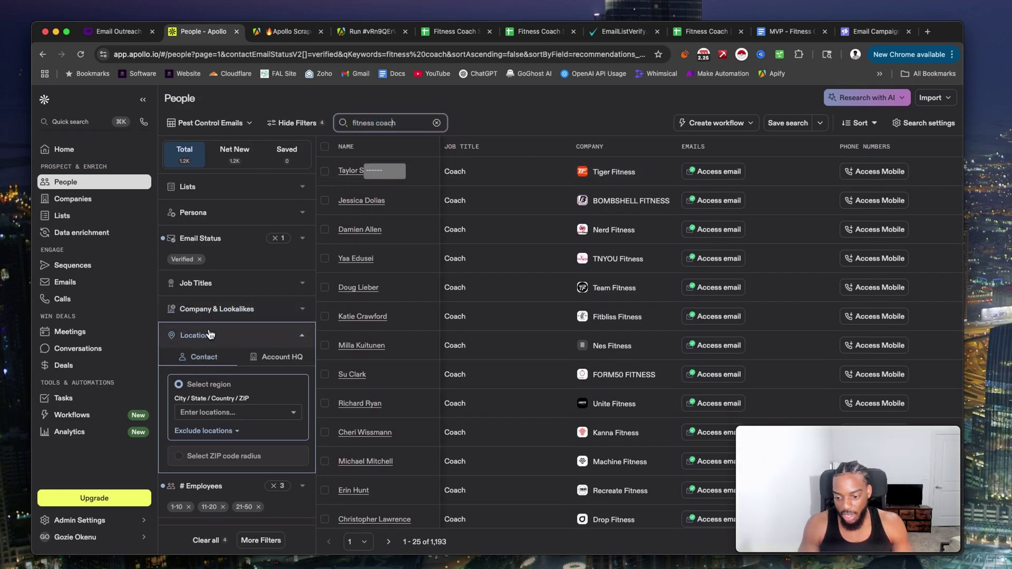
pyautogui.scroll(-3, 229, 365)
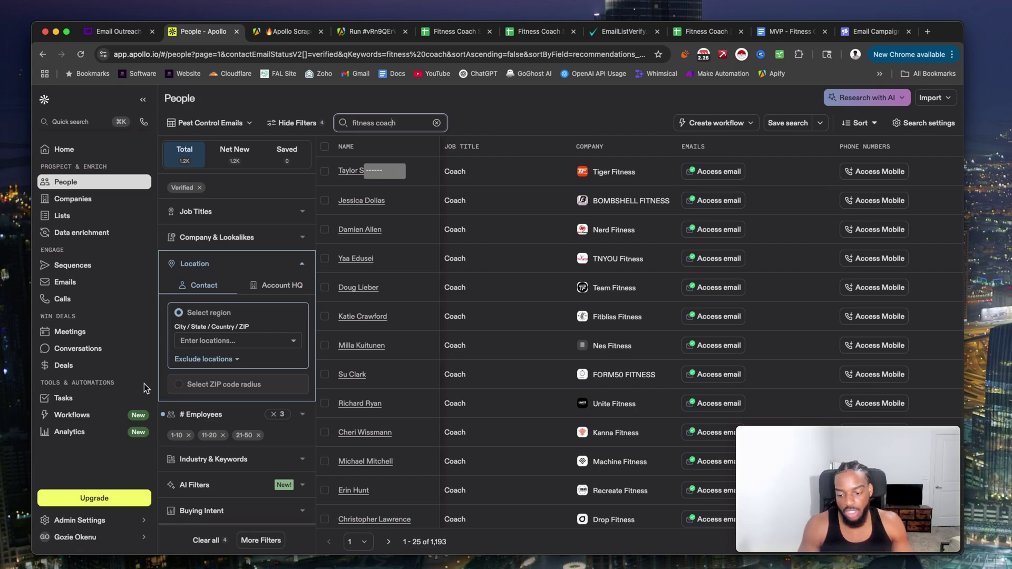
pyautogui.scroll(3, 198, 390)
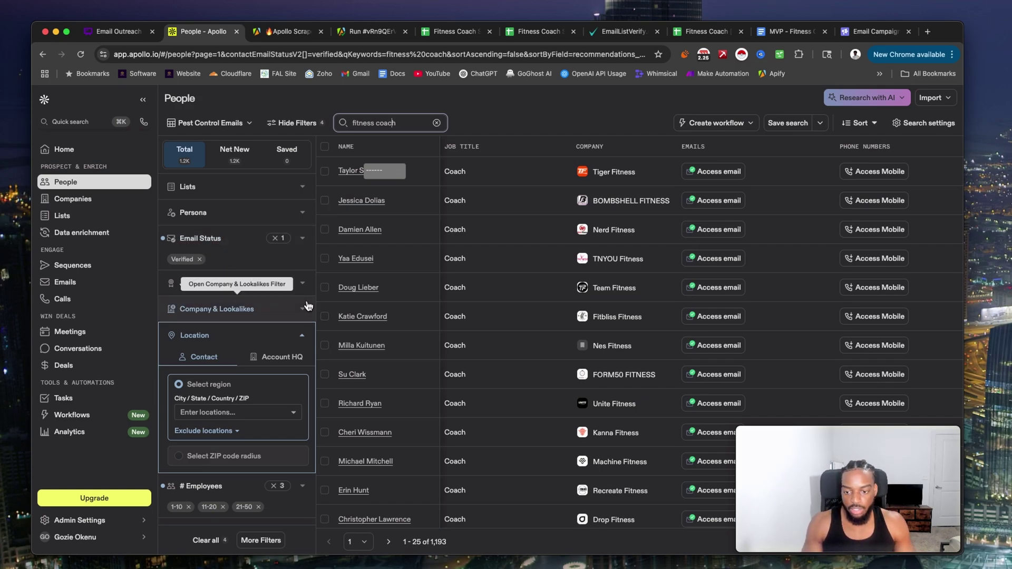
pyautogui.scroll(-1, 326, 317)
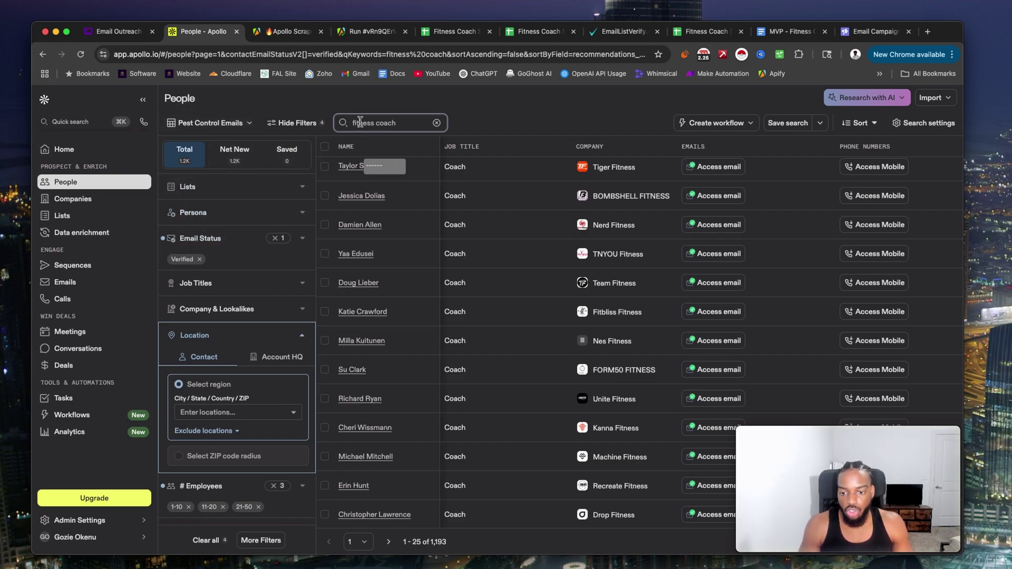
pyautogui.moveTo(360, 122); pyautogui.dragTo(415, 122)
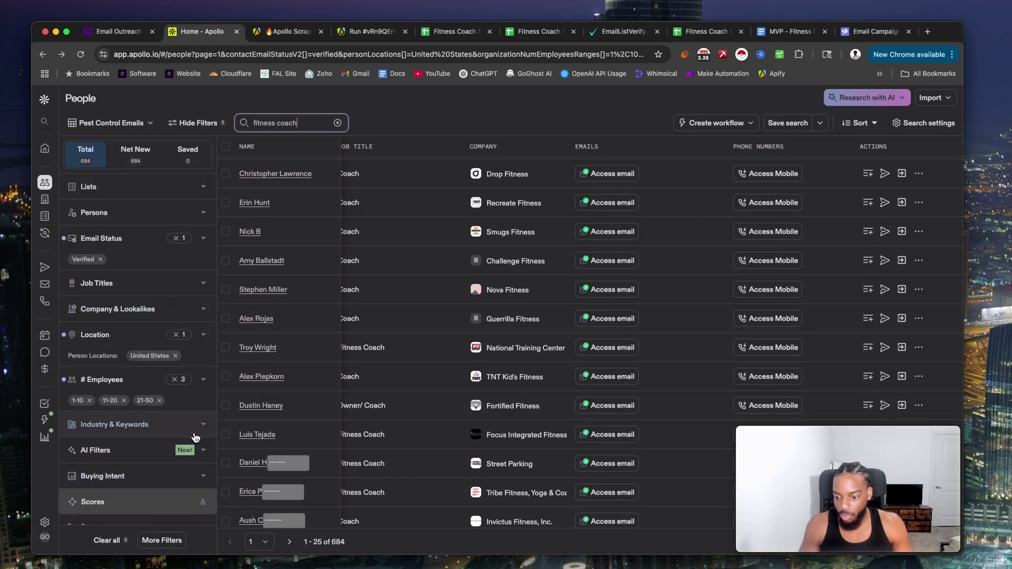
# Remove the 21-50 employee range and the United States location from the people search filters, and look over the matching leads.
pyautogui.scroll(-3, 131, 420)
pyautogui.scroll(3, 134, 414)
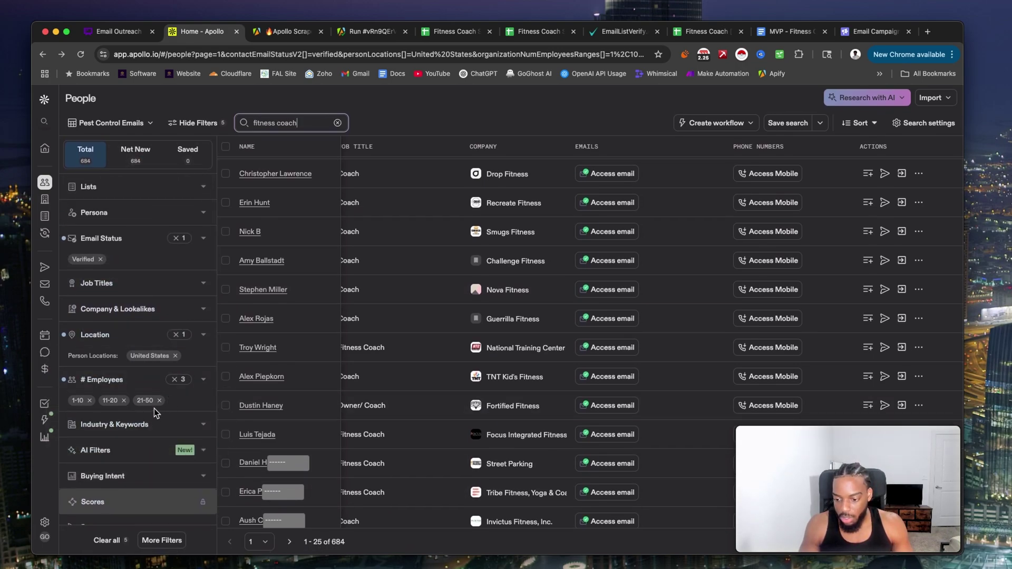
pyautogui.click(159, 400)
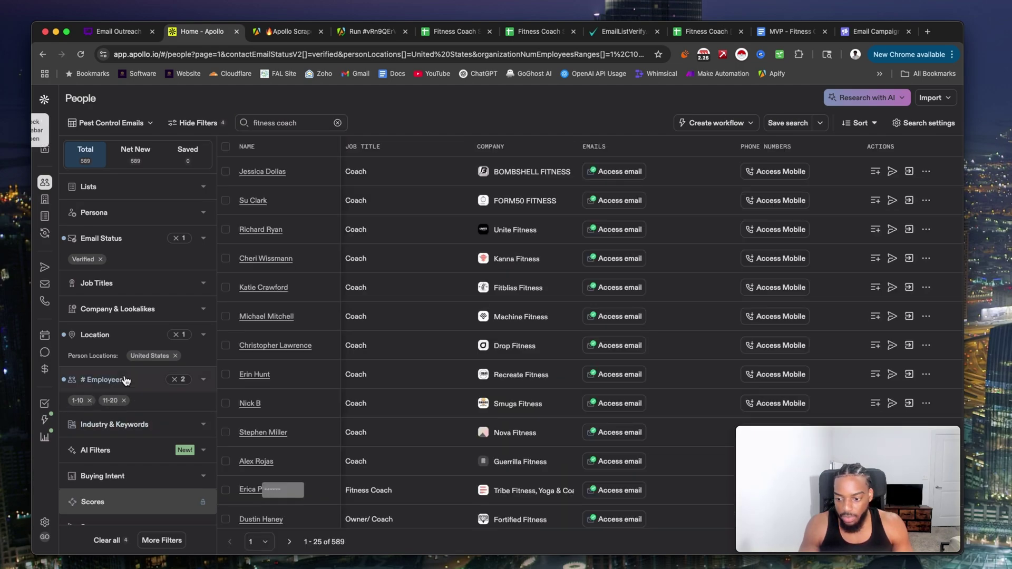
pyautogui.click(175, 355)
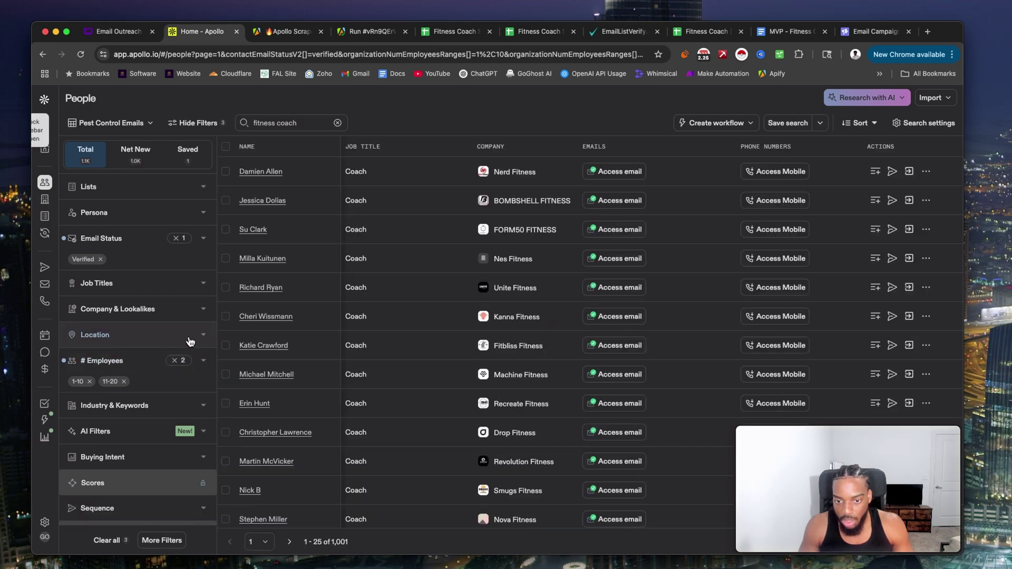
pyautogui.click(306, 123)
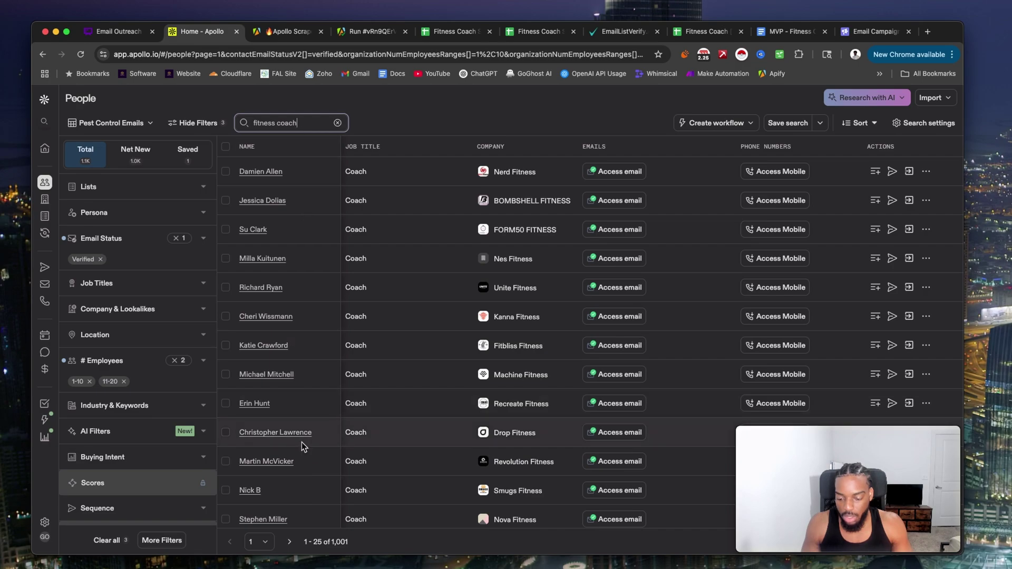
pyautogui.scroll(-1, 317, 501)
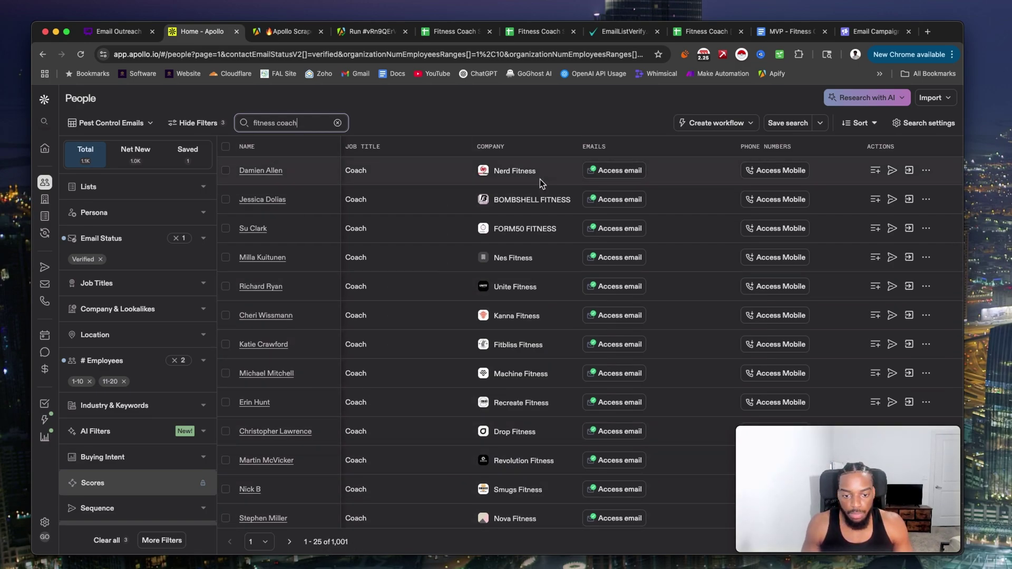
pyautogui.scroll(-2, 542, 184)
pyautogui.scroll(-4, 542, 184)
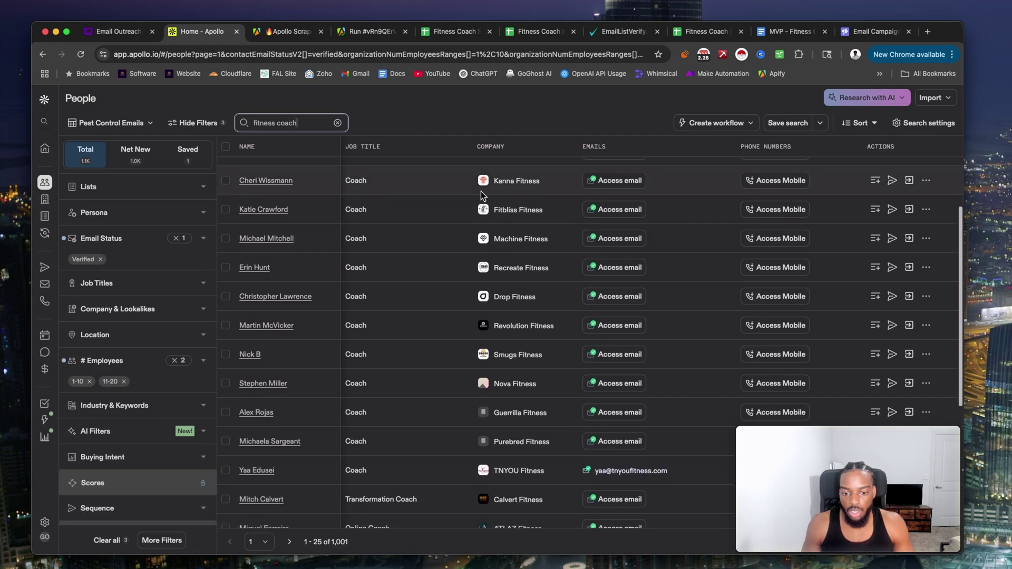
# Switch to the Apollo Scraper actor in Apify and review its input settings.
pyautogui.click(289, 32)
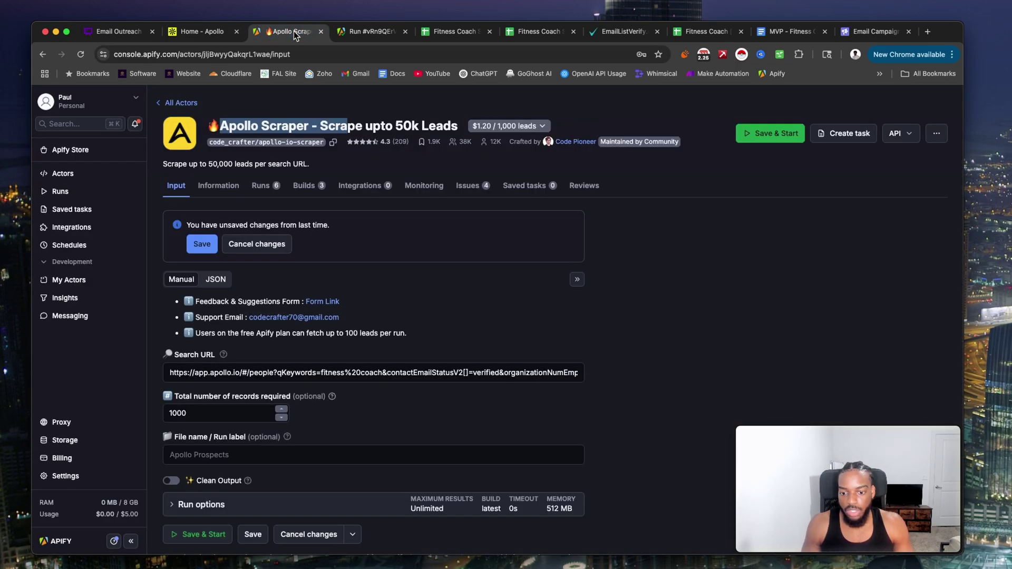
pyautogui.click(253, 127)
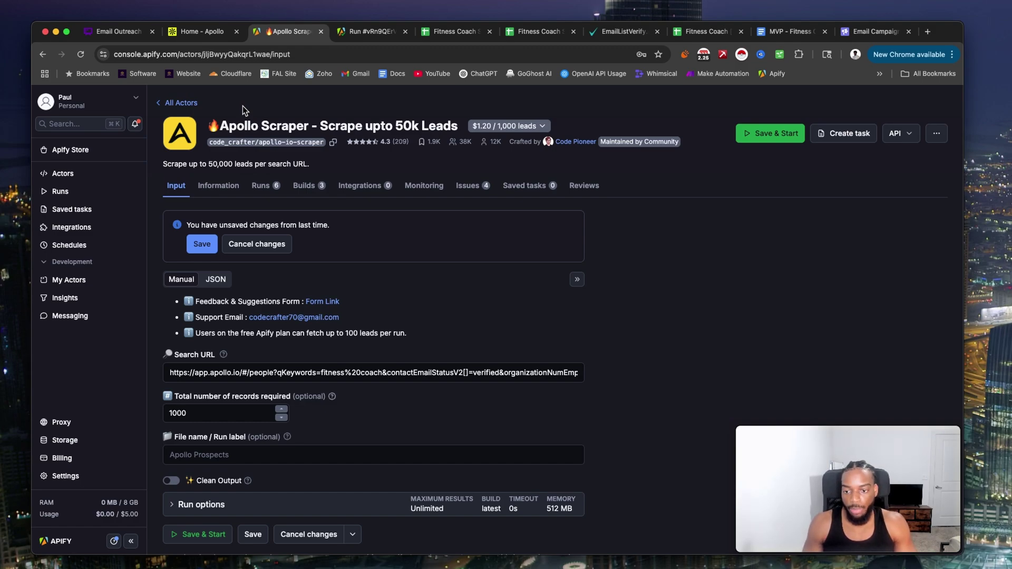
pyautogui.scroll(-1, 244, 109)
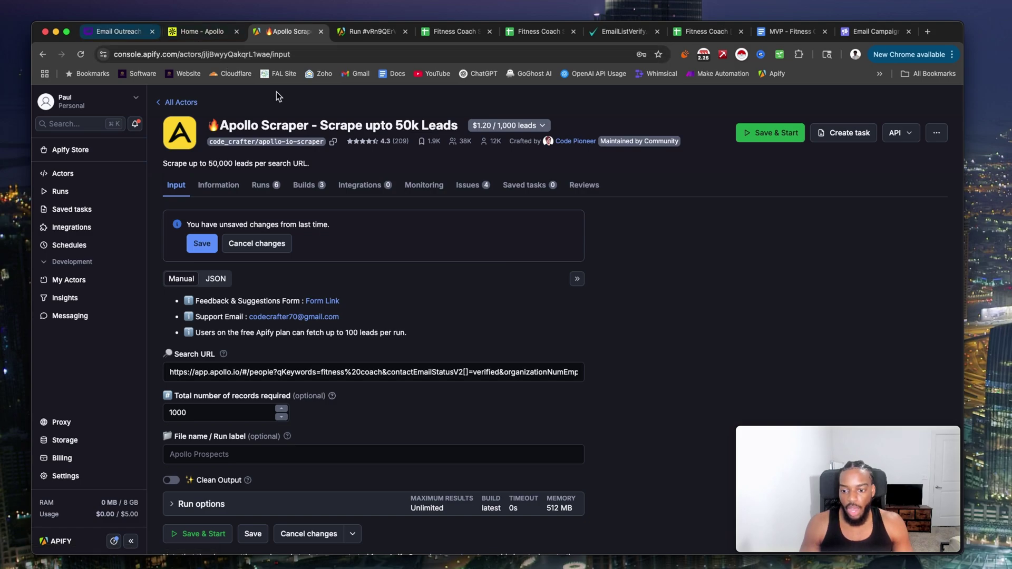
pyautogui.scroll(-1, 244, 185)
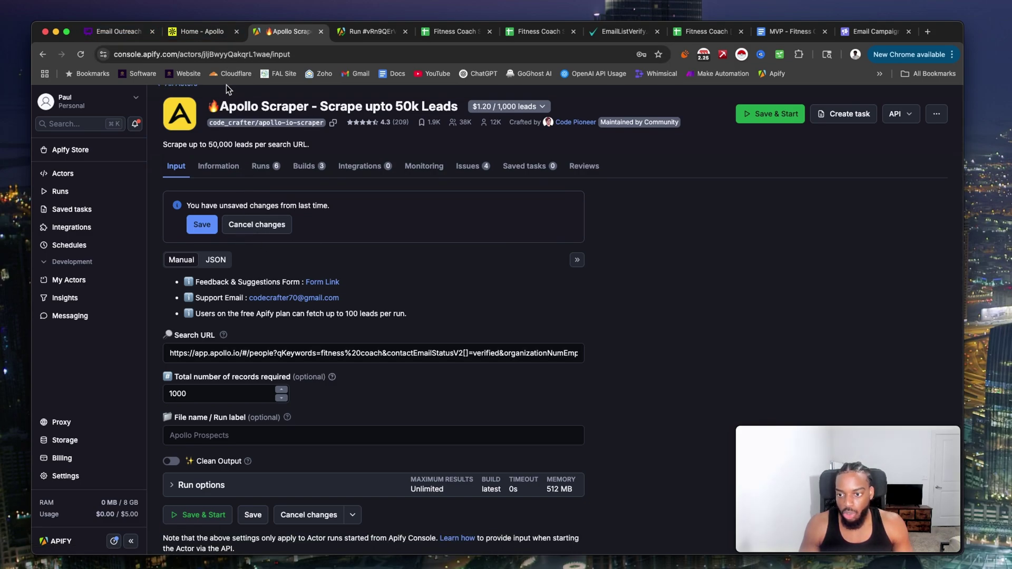
# Copy the URL of the filtered Apollo people search and paste it as the Apollo Scraper's Search URL.
pyautogui.click(199, 30)
pyautogui.click(344, 53)
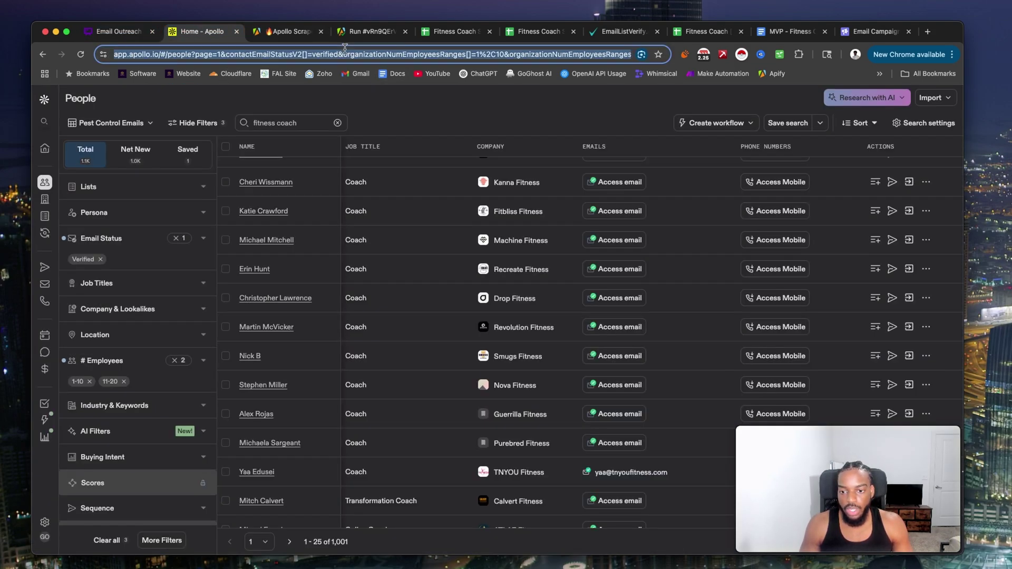
pyautogui.doubleClick(341, 55)
pyautogui.press('super+a')
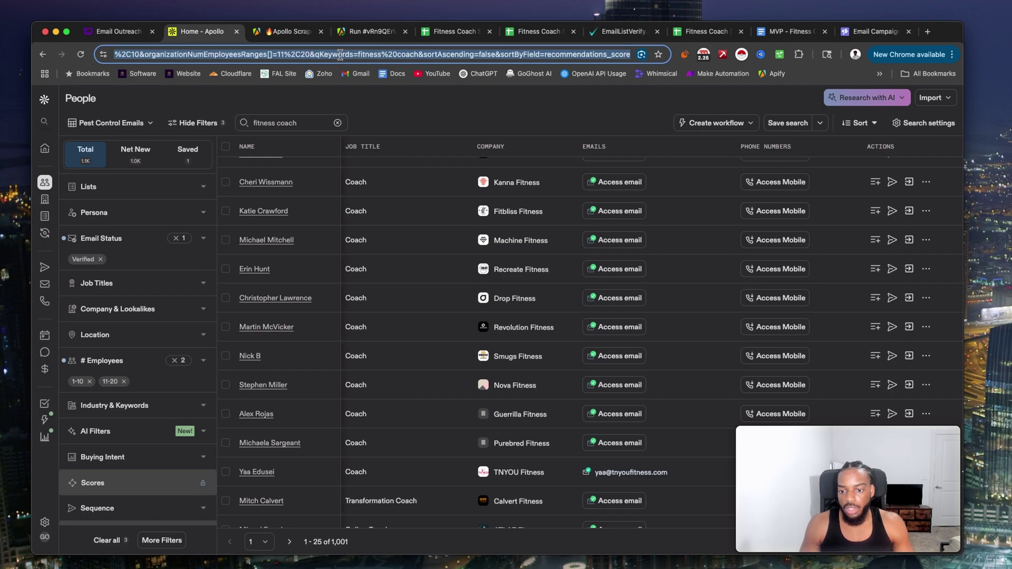
pyautogui.rightClick(341, 55)
pyautogui.click(370, 138)
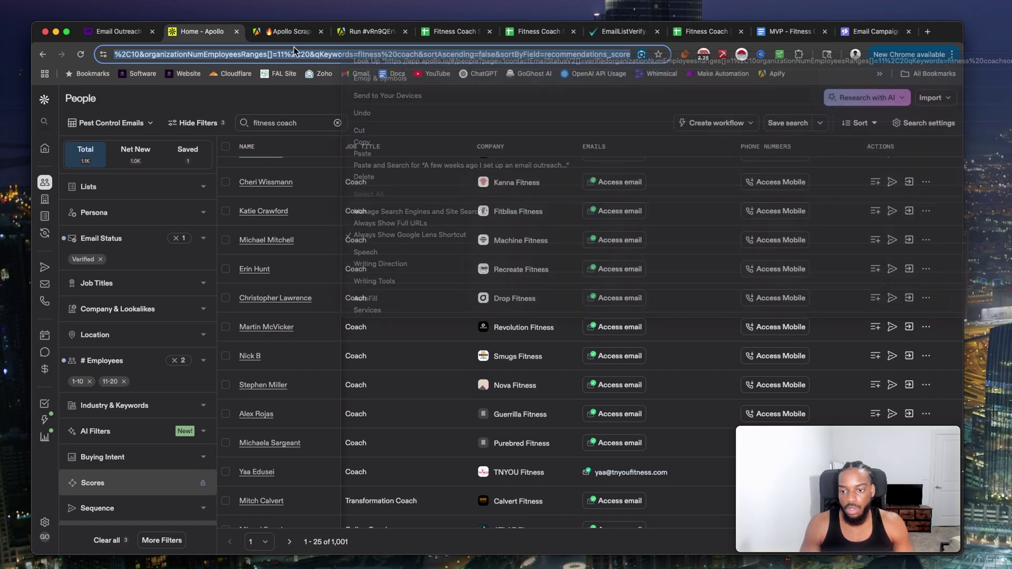
pyautogui.click(289, 36)
pyautogui.doubleClick(270, 351)
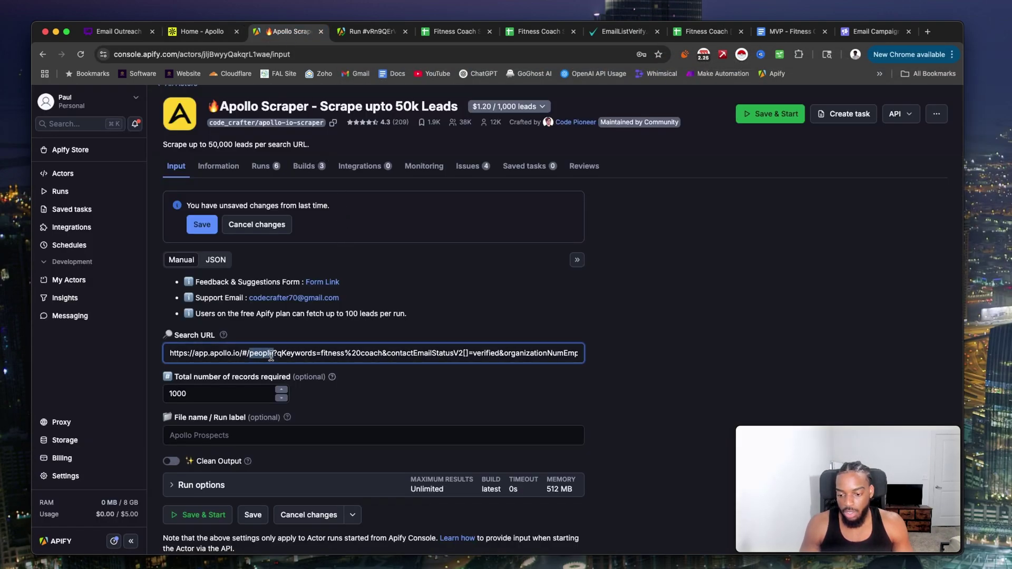
pyautogui.press('super+a')
pyautogui.press('super+v')
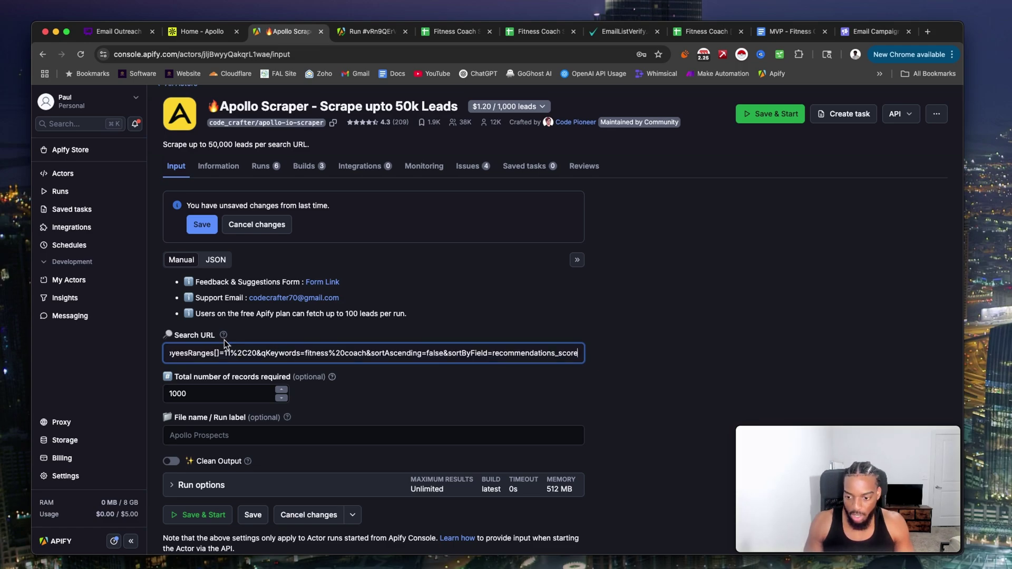
# Set the scraper's total number of records required to 1001, checking the number of leads in Apollo.
pyautogui.scroll(-1, 334, 221)
pyautogui.moveTo(196, 357); pyautogui.dragTo(169, 359)
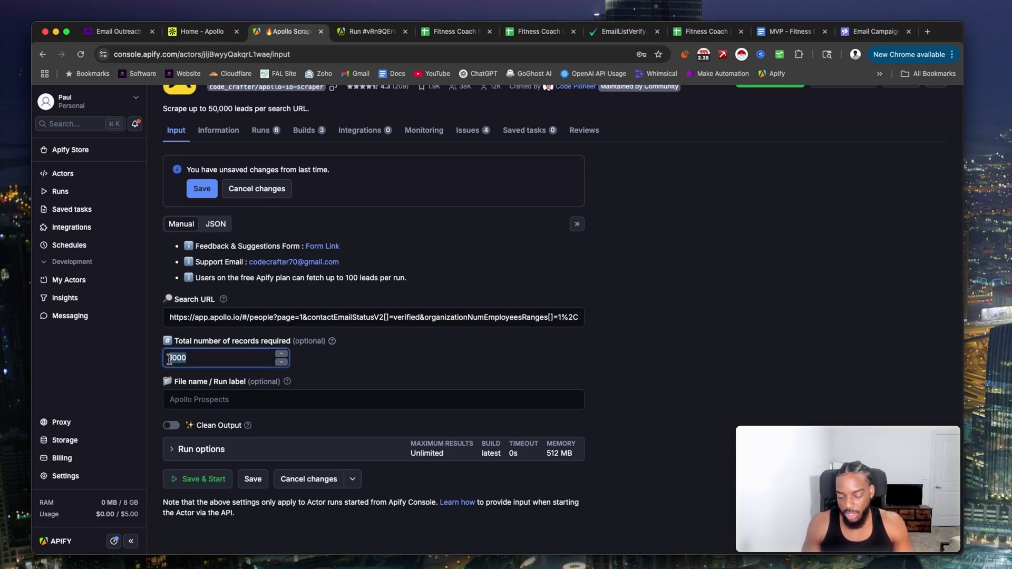
pyautogui.click(230, 24)
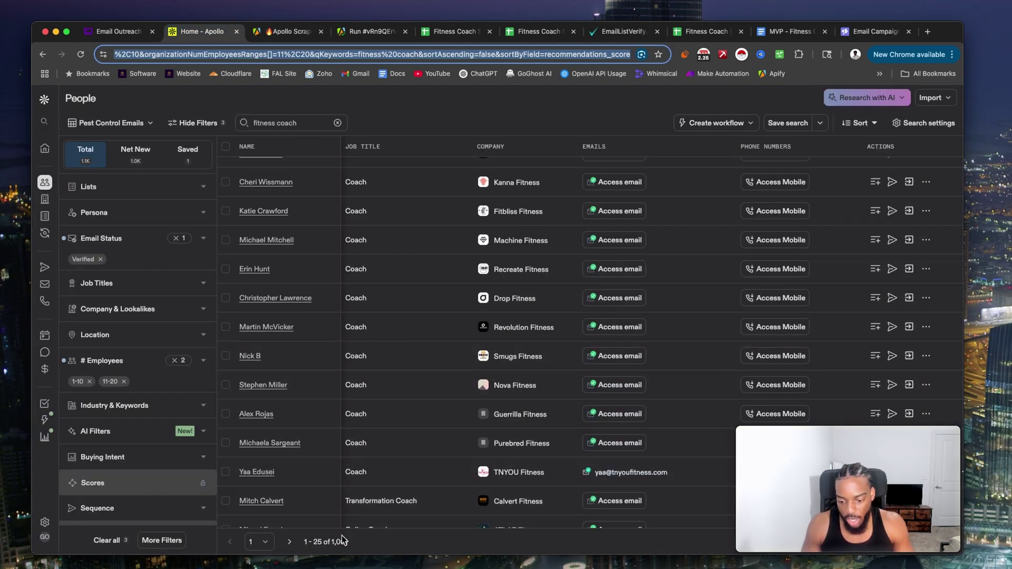
pyautogui.click(284, 32)
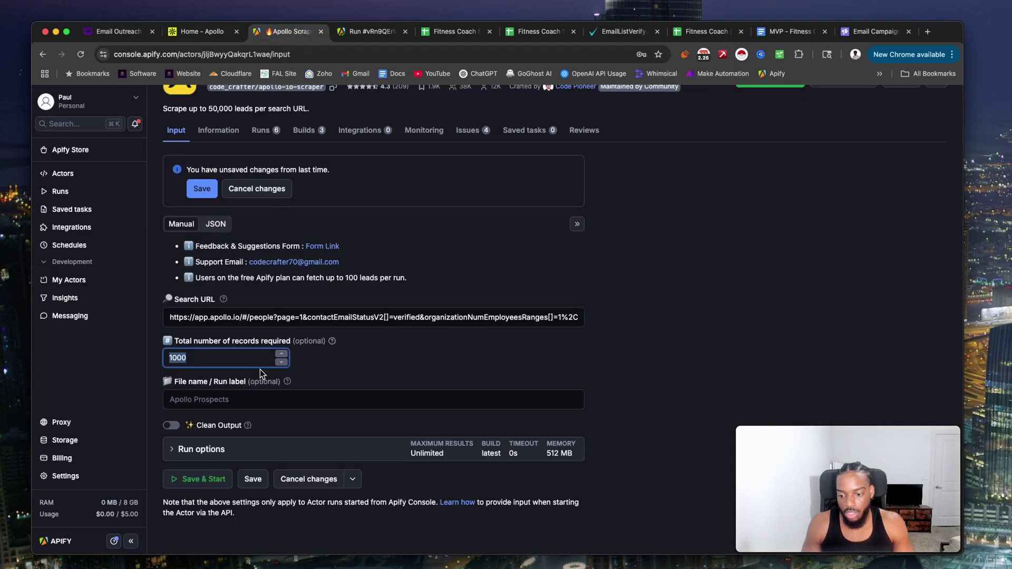
pyautogui.click(201, 360)
pyautogui.press('BackSpace')
pyautogui.write('1')
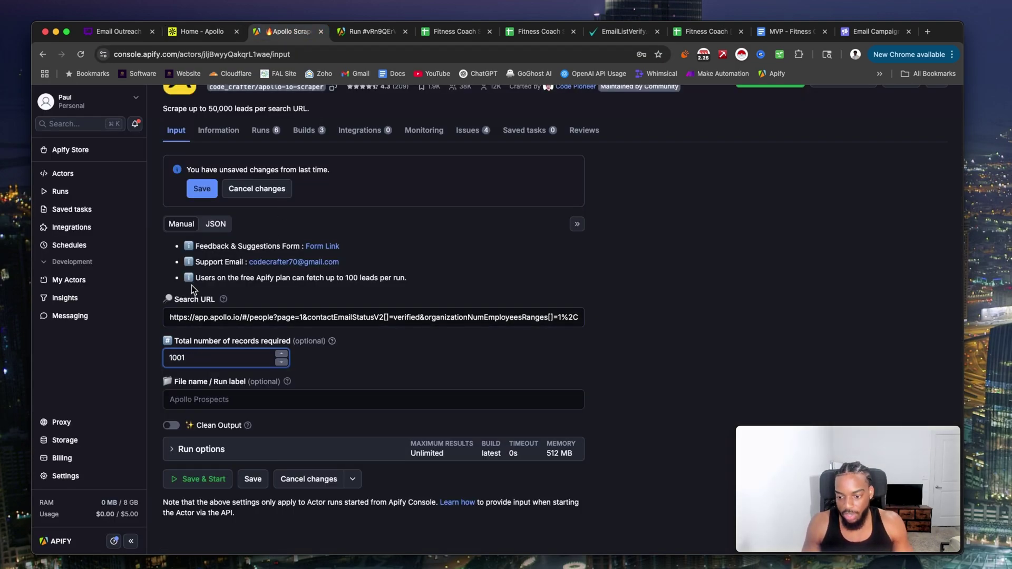
pyautogui.scroll(-1, 227, 279)
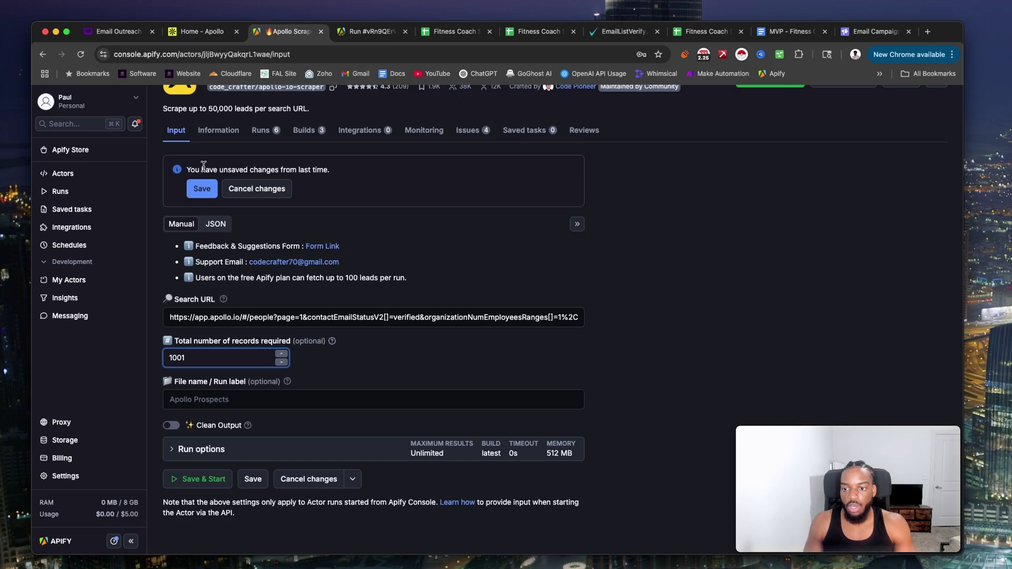
# Open the latest successful Apollo Prospects run of the scraper and look through the leads in its output table.
pyautogui.click(195, 33)
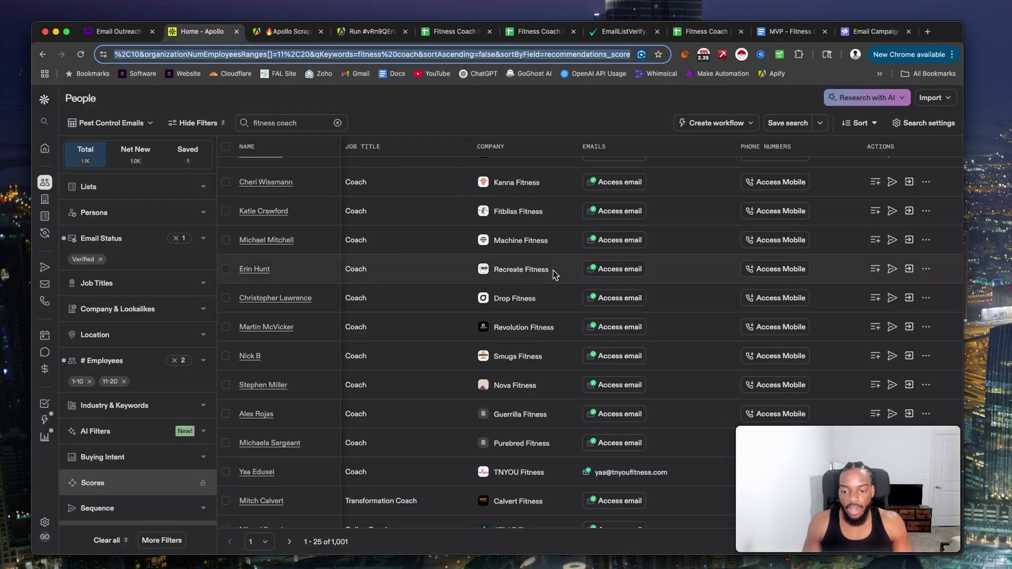
pyautogui.scroll(-4, 545, 270)
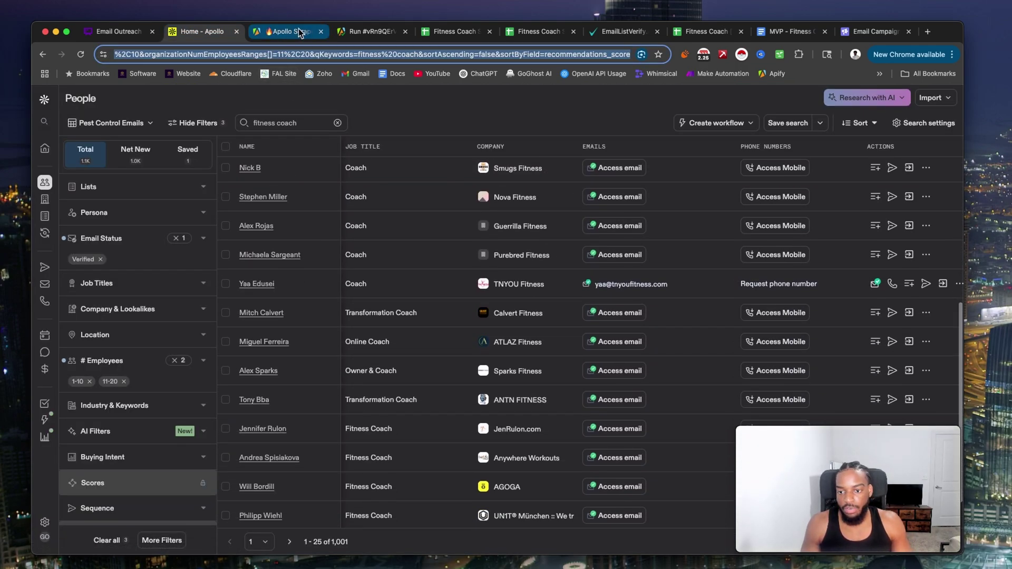
pyautogui.click(299, 33)
pyautogui.click(263, 131)
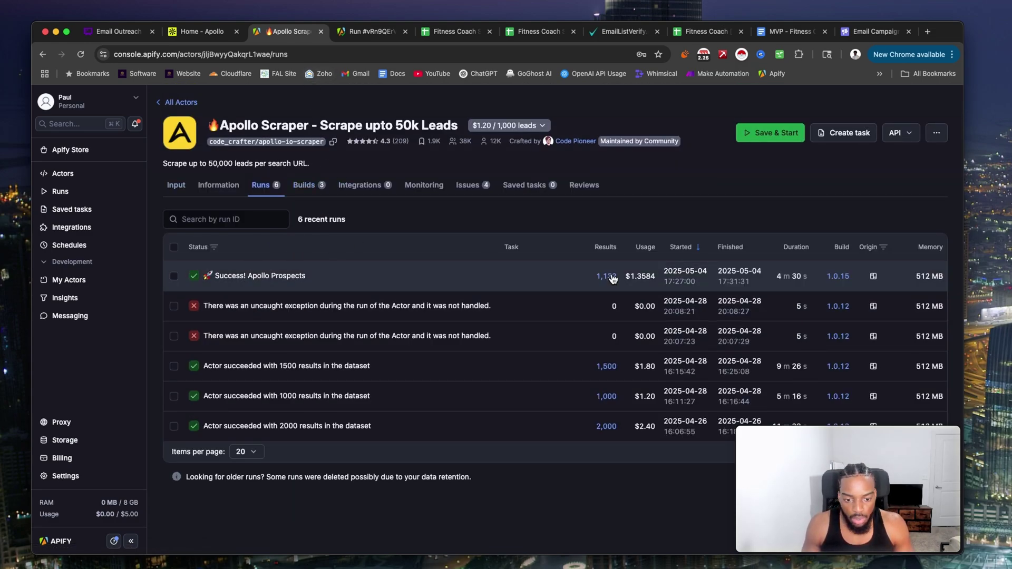
pyautogui.click(284, 273)
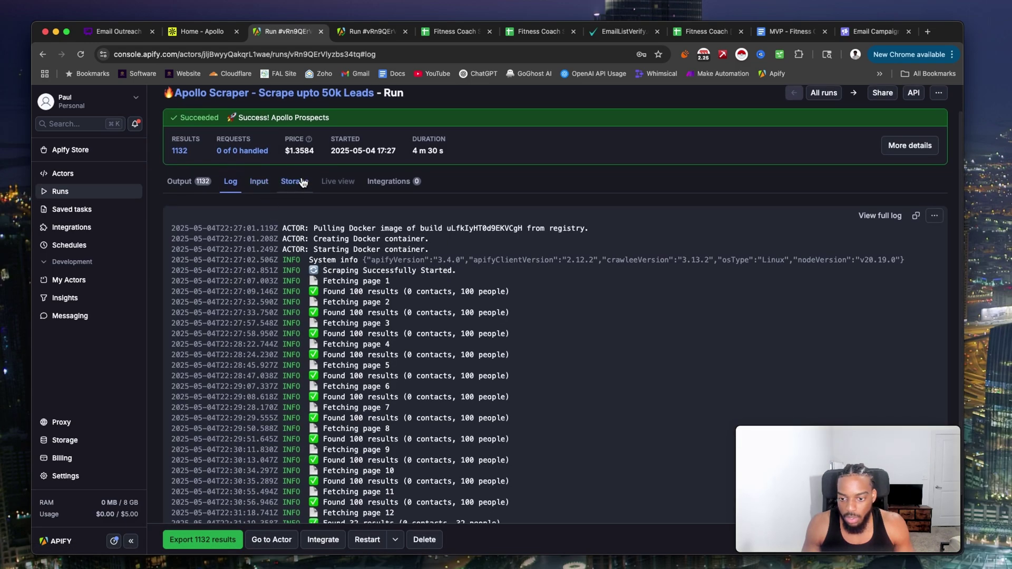
pyautogui.click(188, 187)
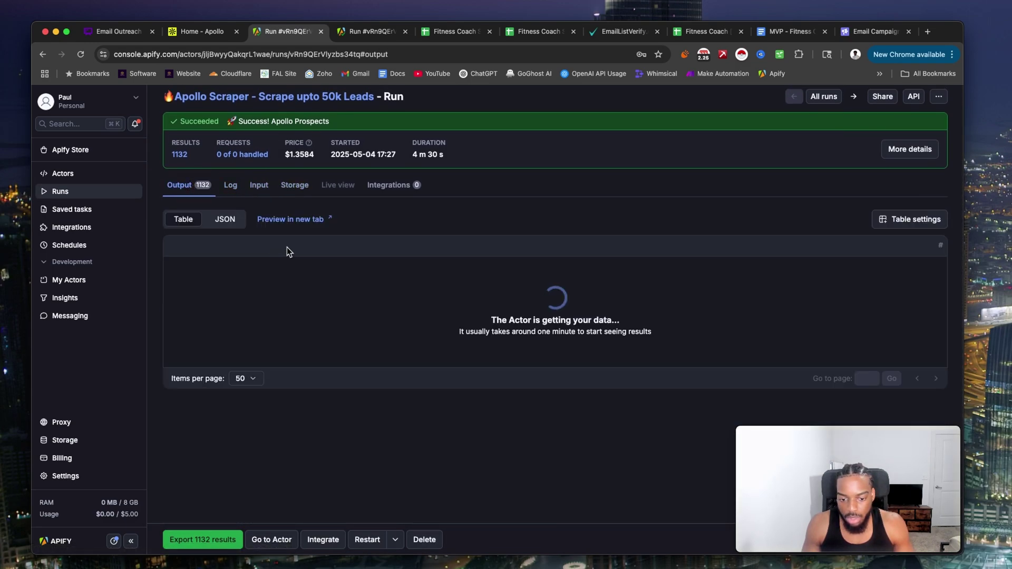
pyautogui.scroll(-1, 325, 248)
pyautogui.scroll(-3, 325, 248)
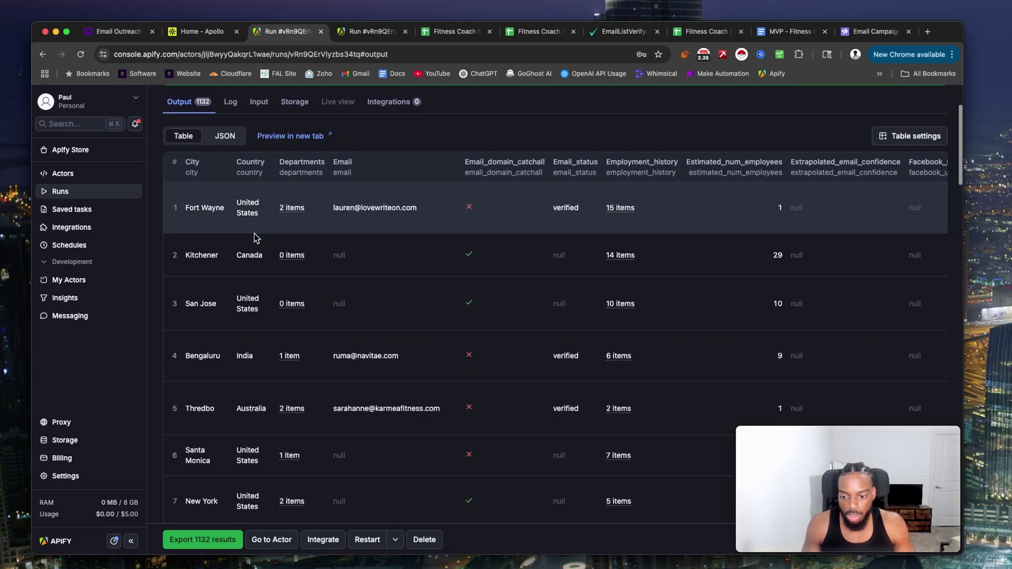
pyautogui.scroll(5, 273, 199)
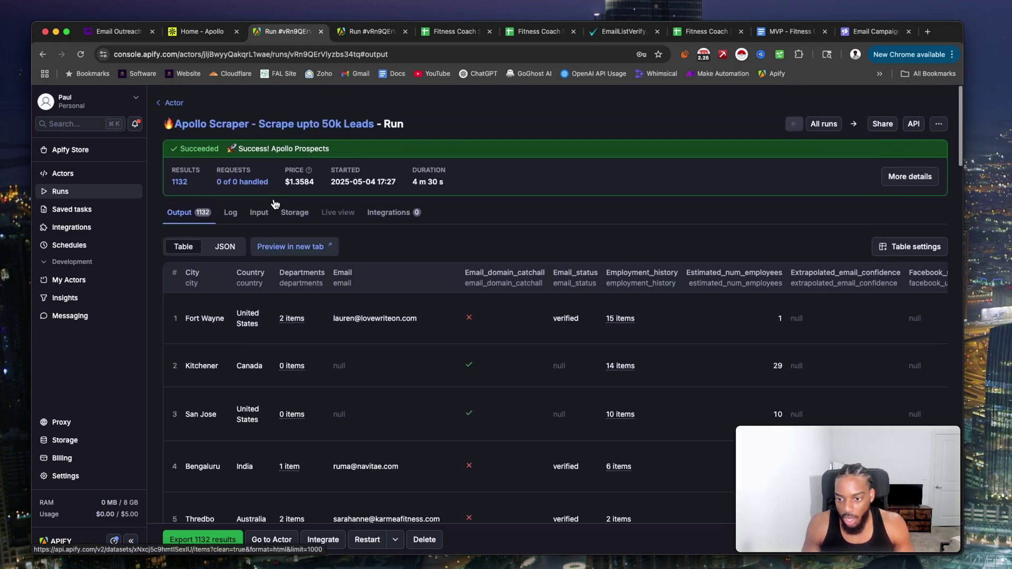
pyautogui.scroll(-12, 274, 213)
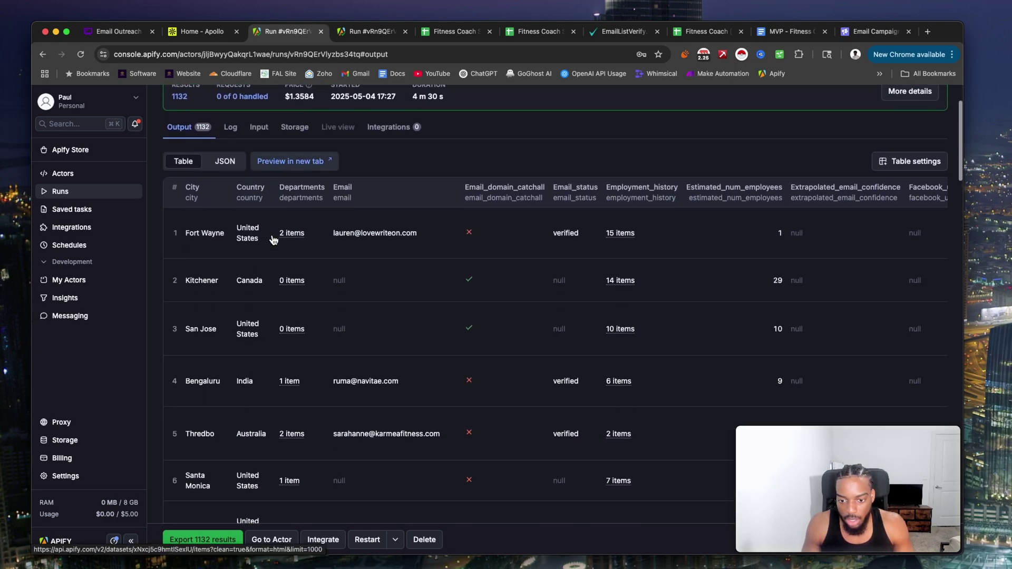
# Browse the scraped leads in the Apify run output, and survey the columns of the Fitness Coach Scrape [FULL] spreadsheet in Google Sheets.
pyautogui.scroll(-11, 274, 239)
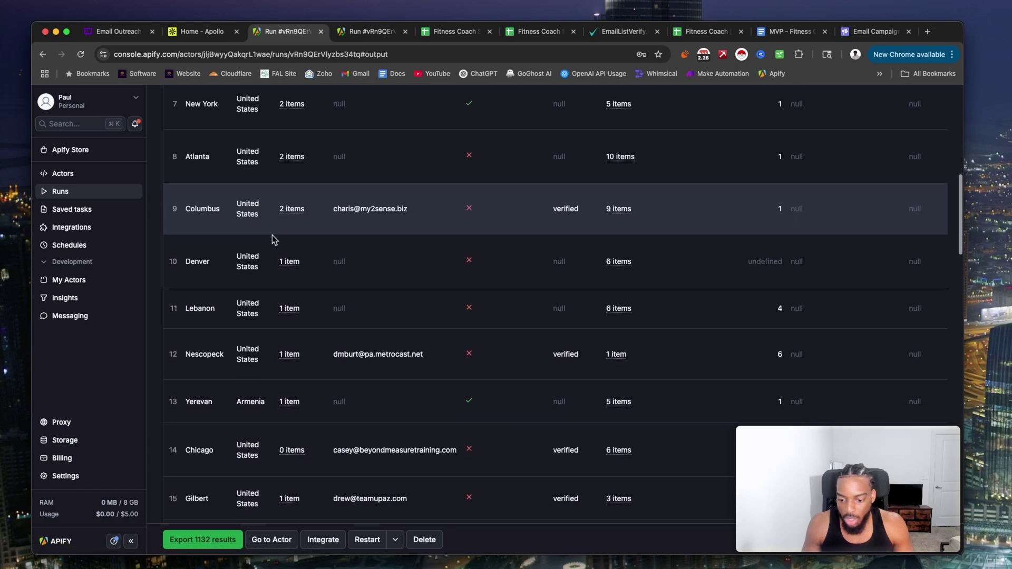
pyautogui.scroll(17, 274, 239)
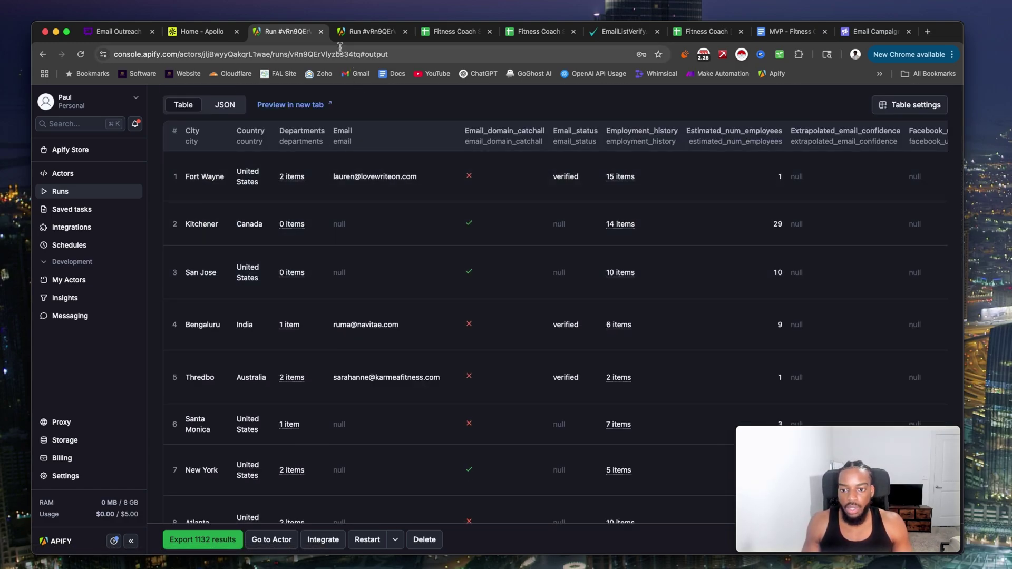
pyautogui.click(450, 33)
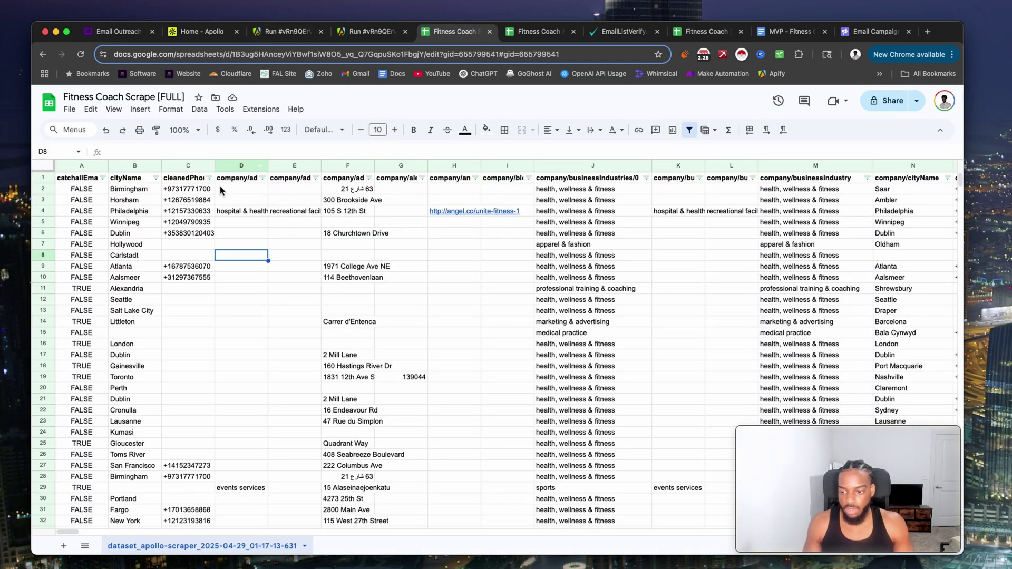
pyautogui.hscroll(2, 206, 201)
pyautogui.hscroll(20, 205, 200)
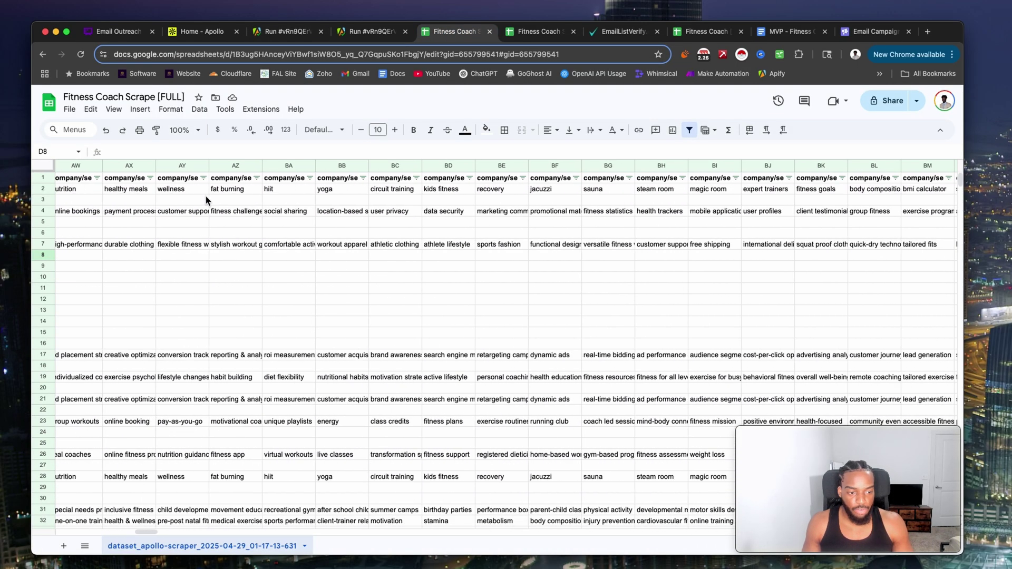
pyautogui.hscroll(20, 217, 201)
pyautogui.hscroll(-20, 283, 201)
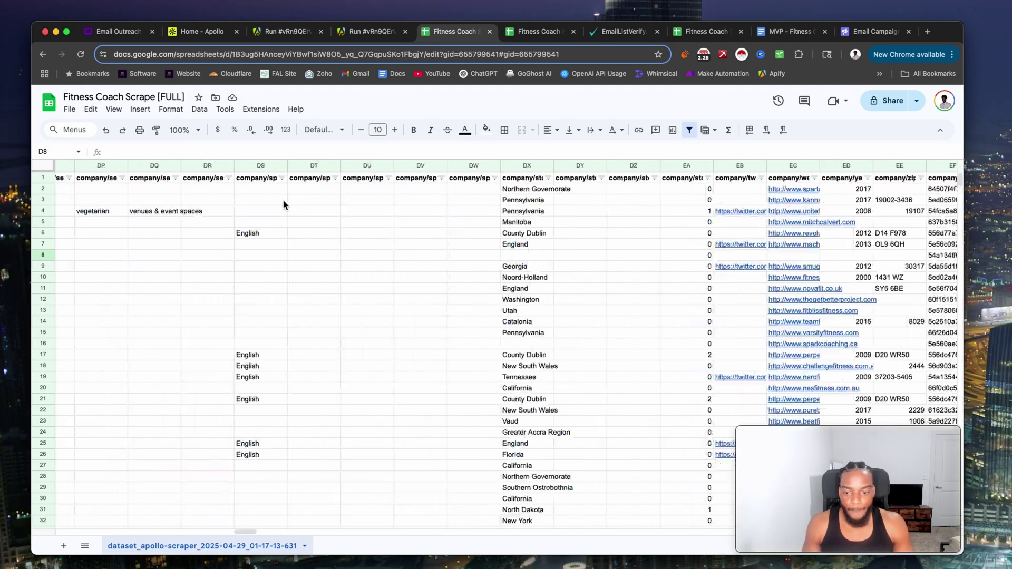
pyautogui.hscroll(-15, 289, 200)
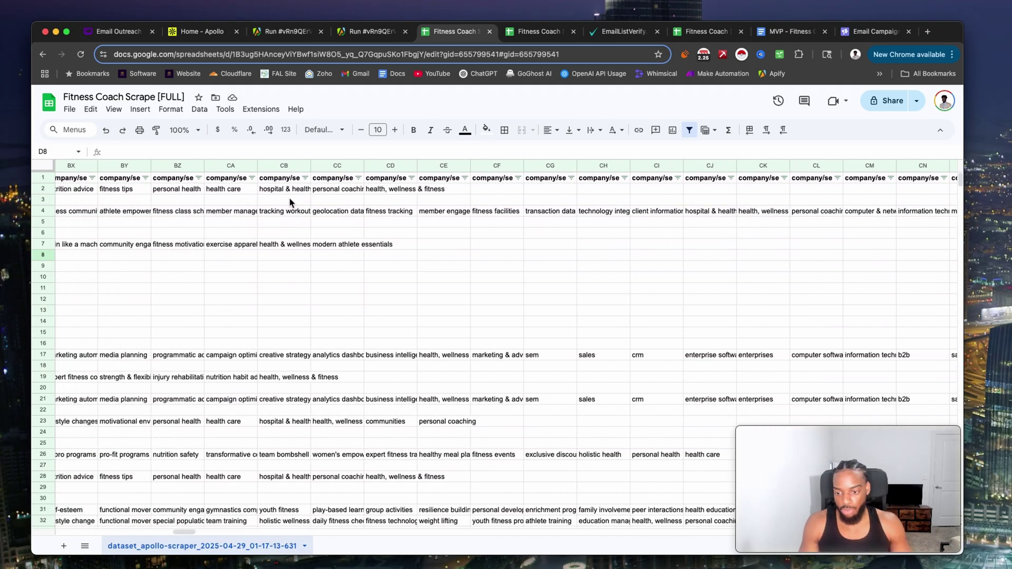
pyautogui.hscroll(-20, 289, 200)
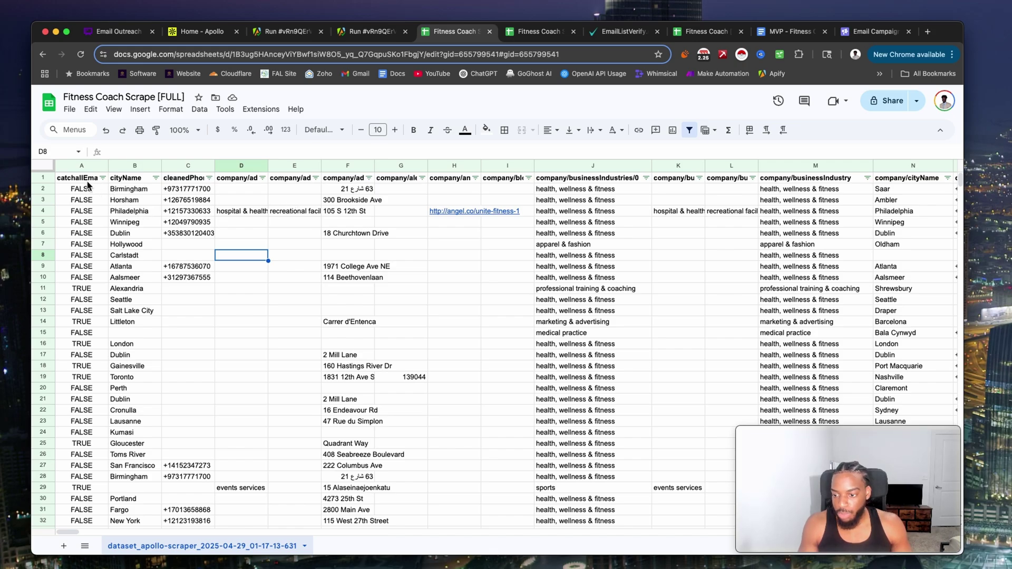
# Examine the phone number, business industry, company name and remaining company columns of the full scrape to judge which data is useful.
pyautogui.click(196, 181)
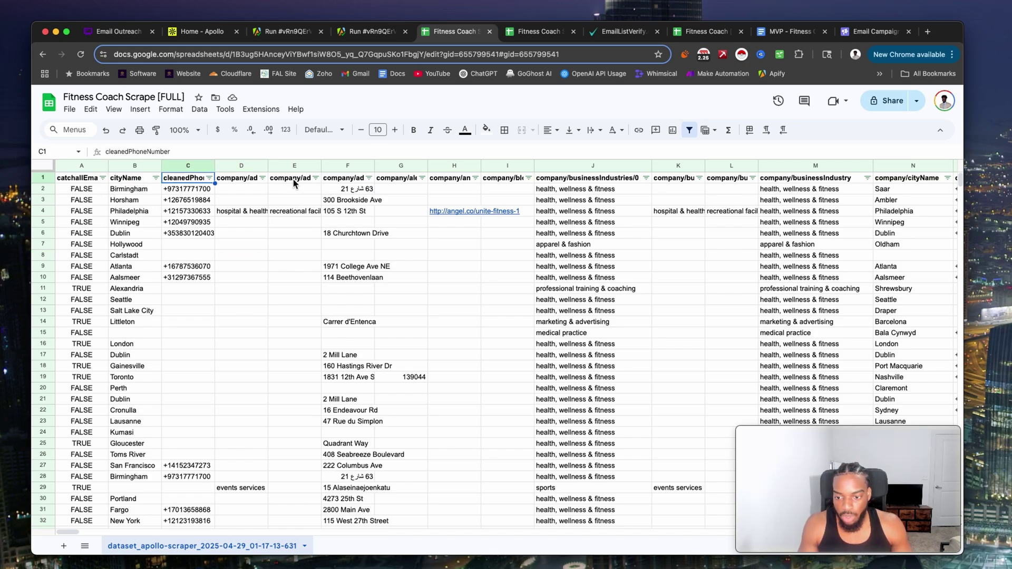
pyautogui.click(585, 178)
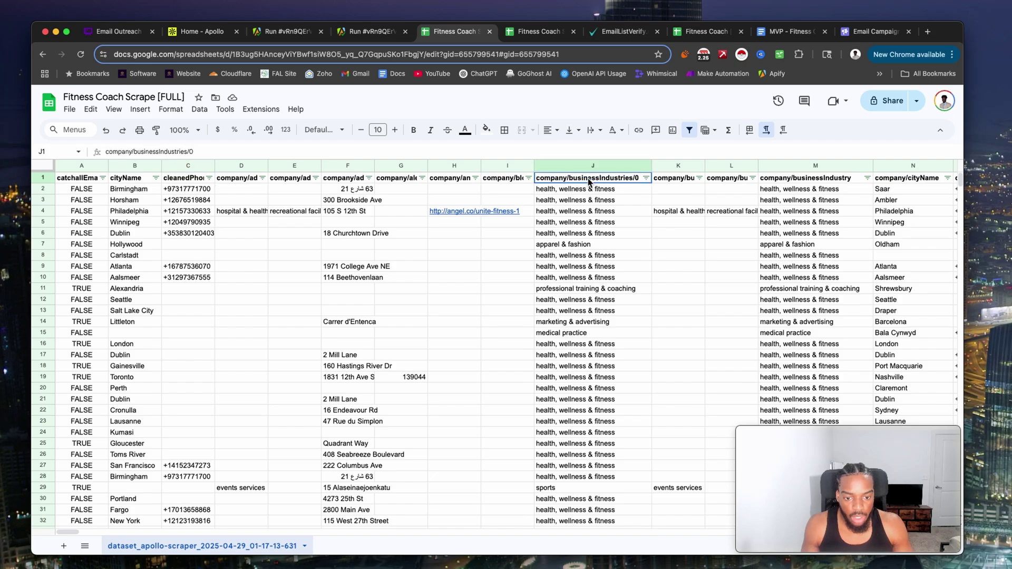
pyautogui.hscroll(5, 584, 178)
pyautogui.hscroll(5, 583, 182)
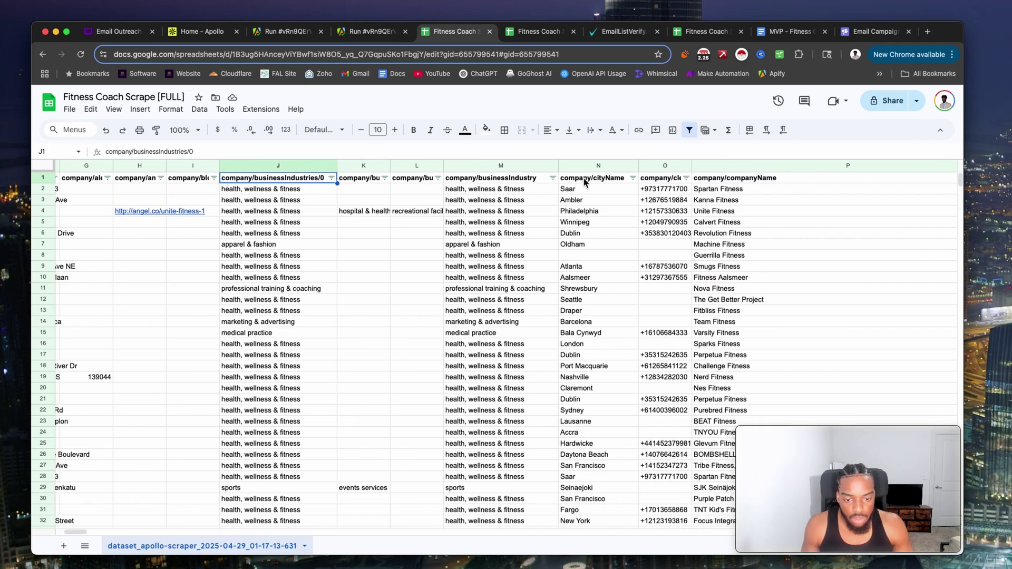
pyautogui.hscroll(3, 486, 179)
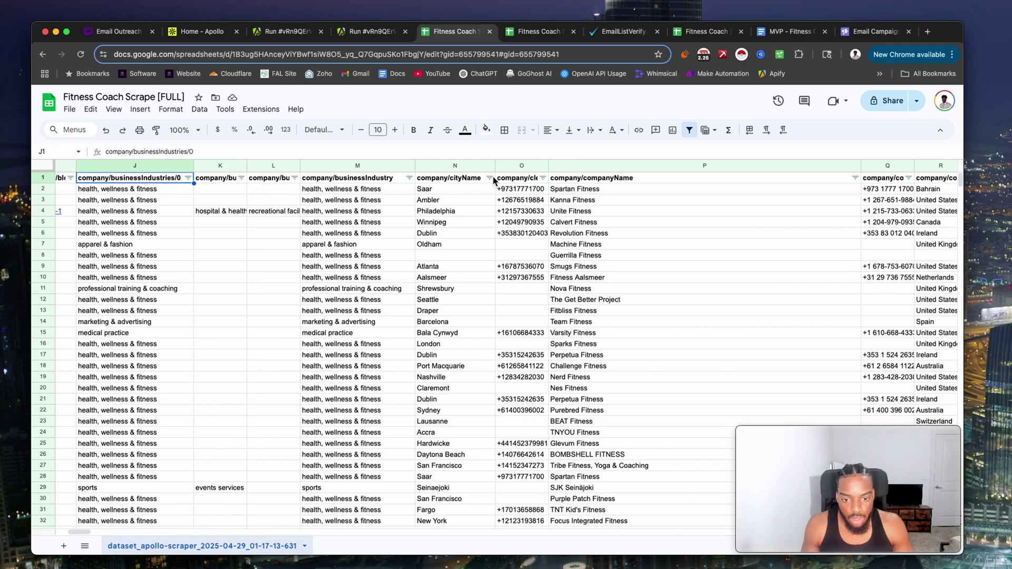
pyautogui.moveTo(494, 176); pyautogui.dragTo(495, 290)
pyautogui.hscroll(2, 460, 275)
pyautogui.hscroll(5, 460, 278)
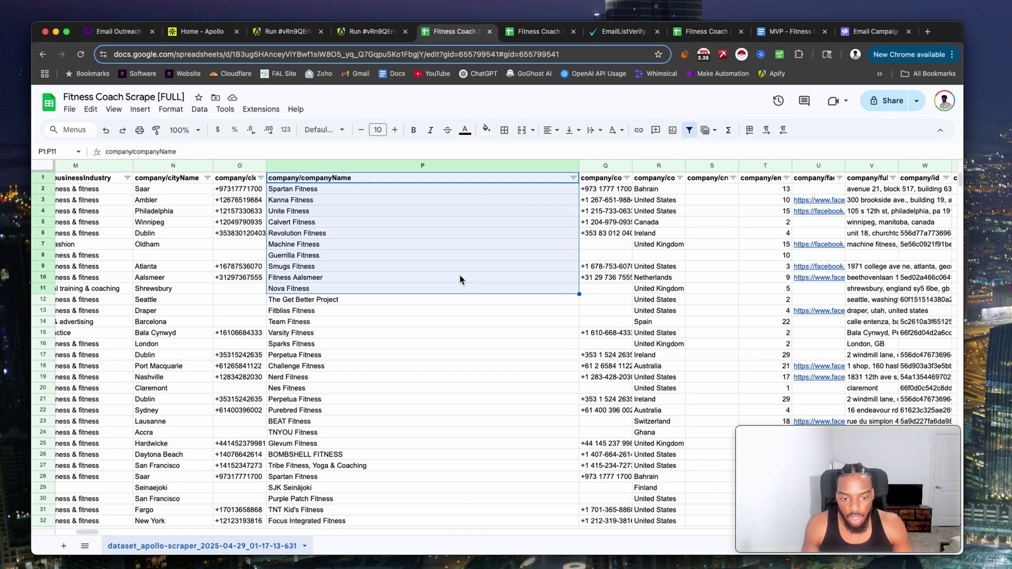
pyautogui.hscroll(4, 460, 275)
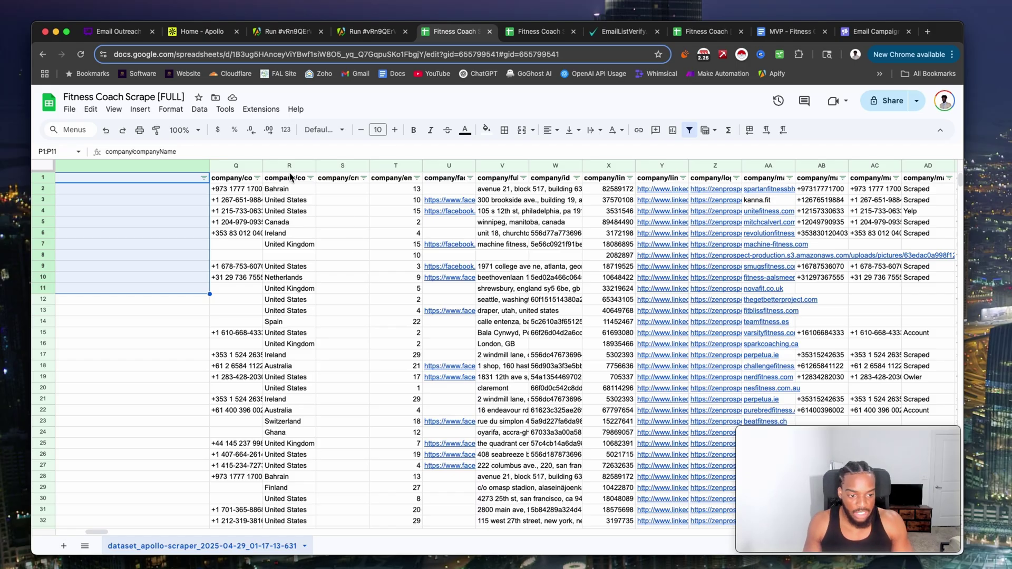
pyautogui.hscroll(20, 292, 180)
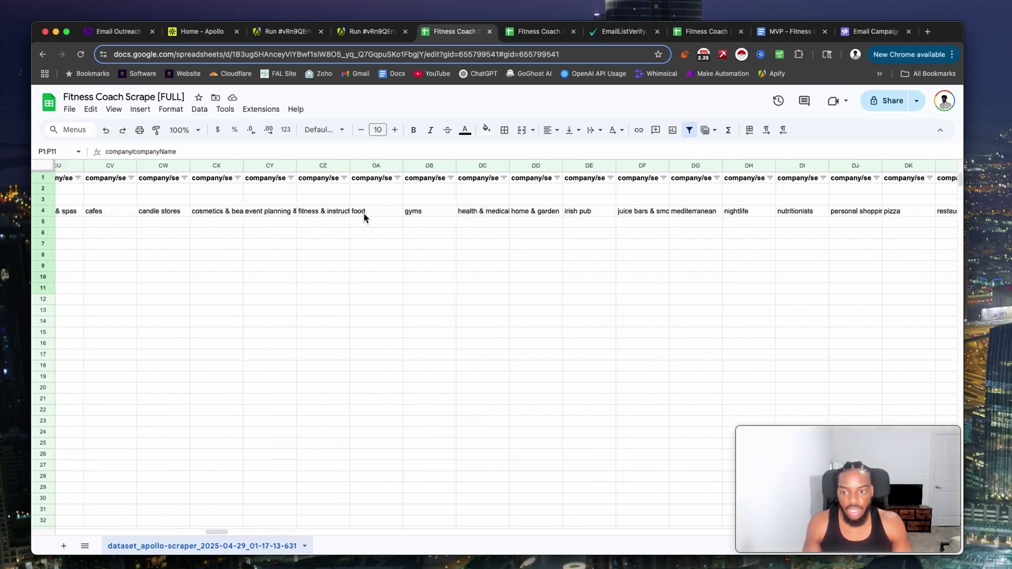
pyautogui.hscroll(-20, 367, 216)
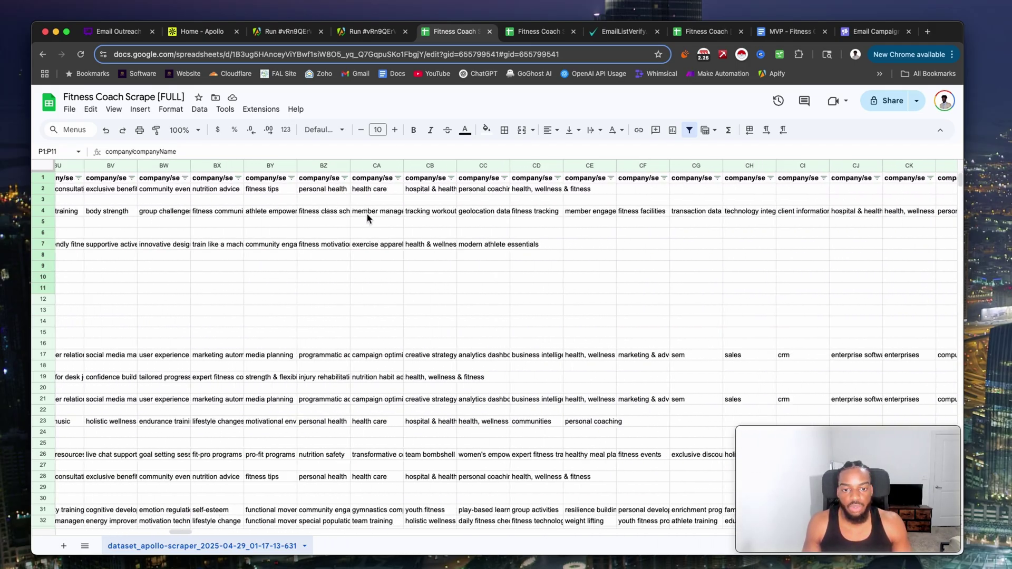
pyautogui.hscroll(-20, 407, 190)
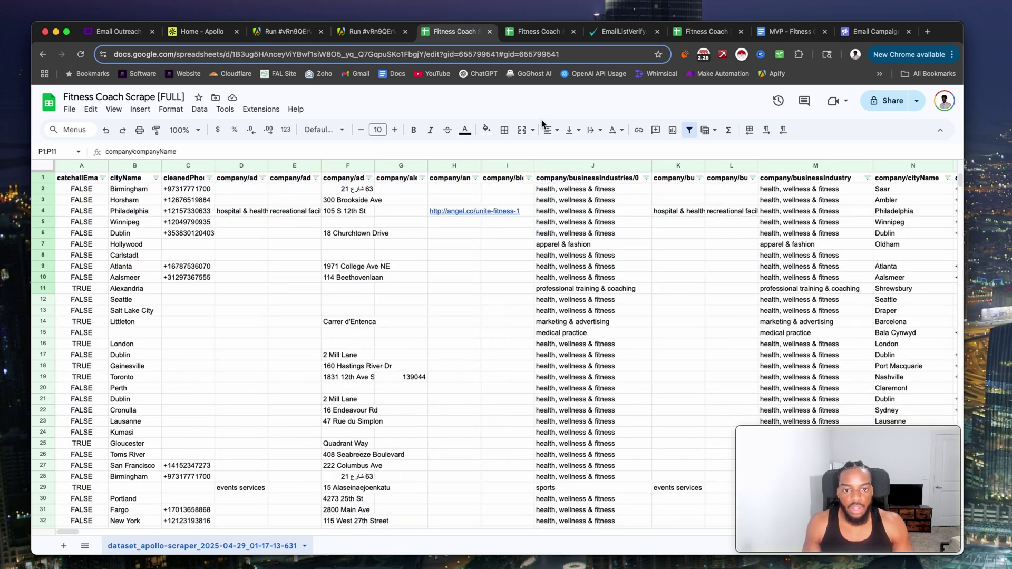
# Switch to the Fitness Coach Scrape [CLEAN] spreadsheet and review its business industry, email address and contact phone number columns.
pyautogui.click(539, 32)
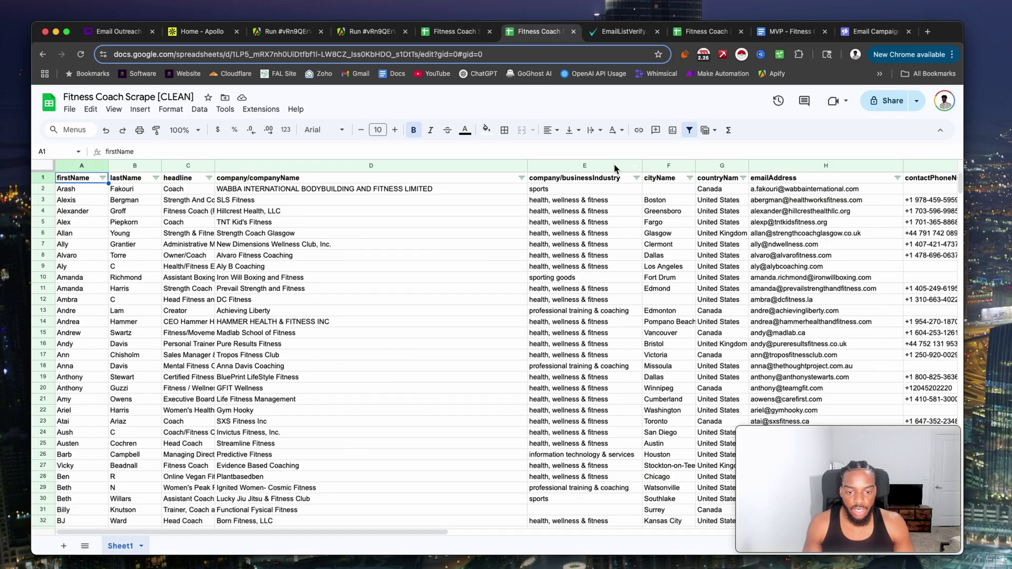
pyautogui.moveTo(584, 190); pyautogui.dragTo(622, 258)
pyautogui.hscroll(5, 772, 231)
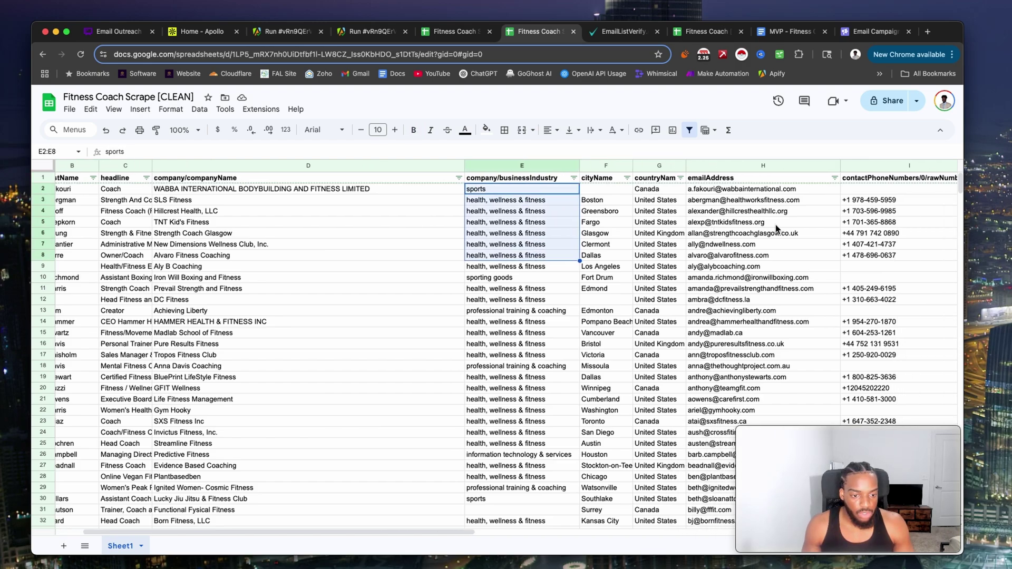
pyautogui.moveTo(685, 188); pyautogui.dragTo(685, 244)
pyautogui.moveTo(812, 188); pyautogui.dragTo(812, 266)
pyautogui.hscroll(-5, 472, 248)
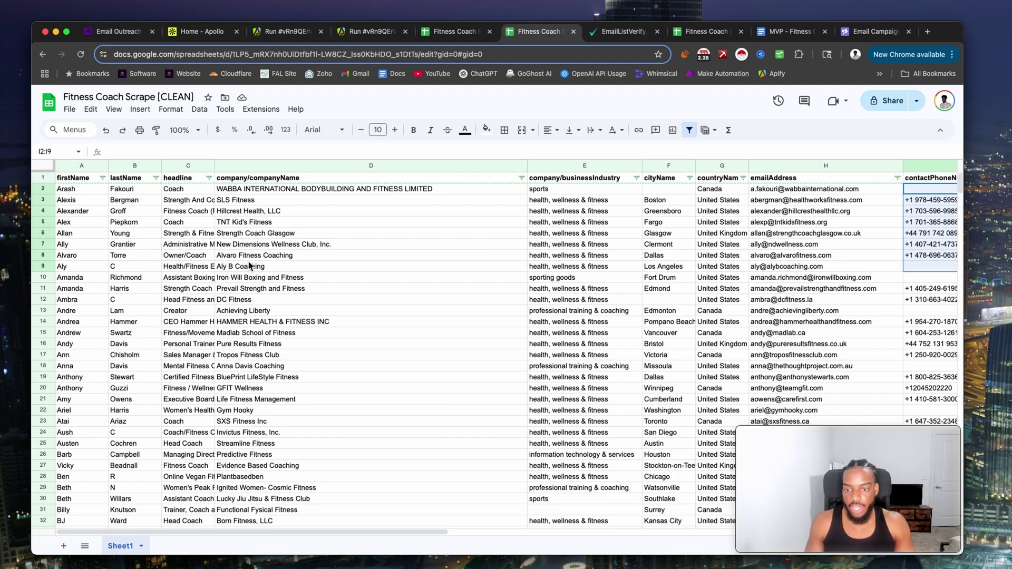
# Check the Enrich Leads stage on the Whimsical campaign board, and review EmailListVerify's file upload page alongside the cleaned lead sheet.
pyautogui.click(104, 27)
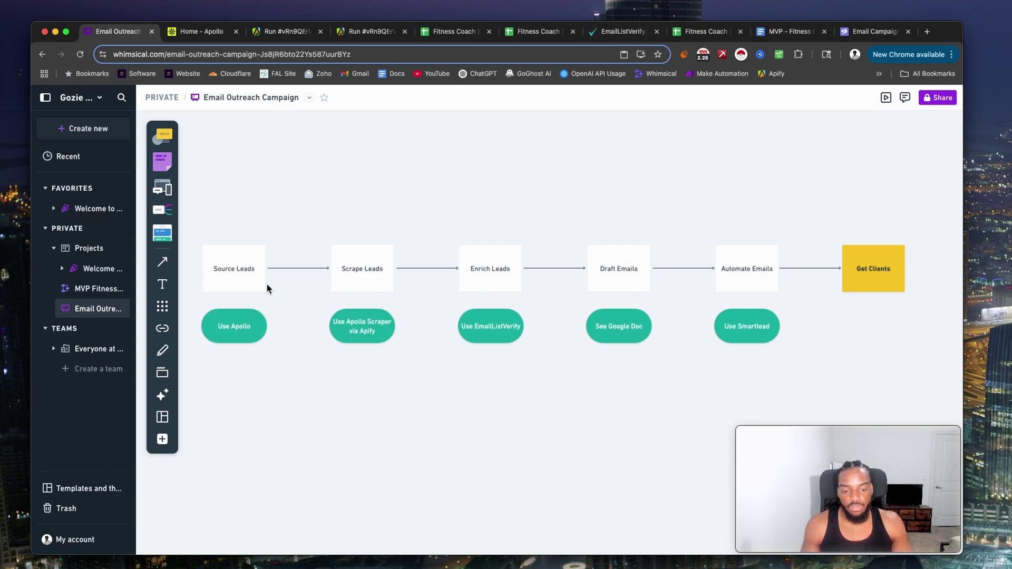
pyautogui.click(614, 35)
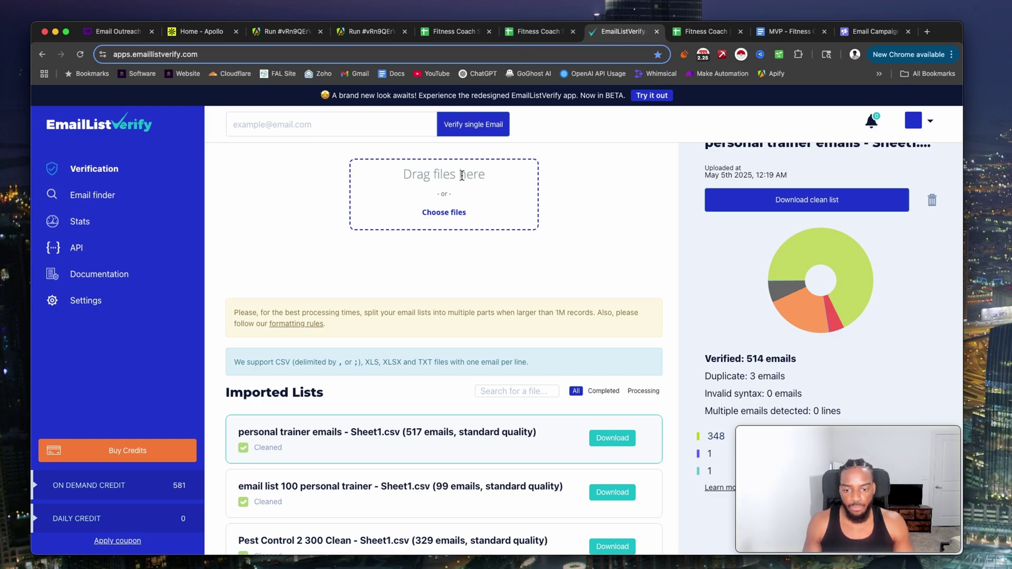
pyautogui.click(533, 32)
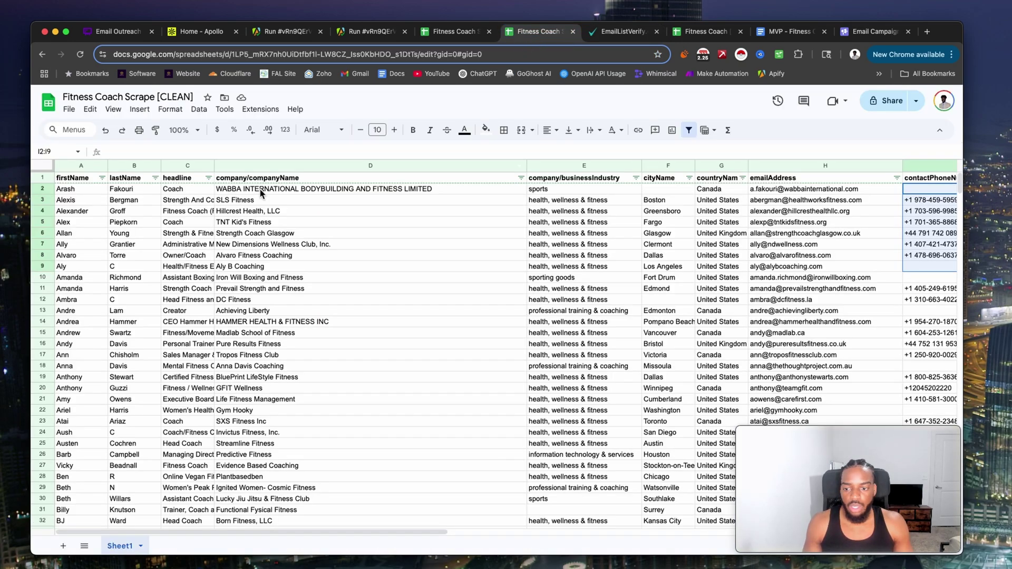
pyautogui.click(625, 33)
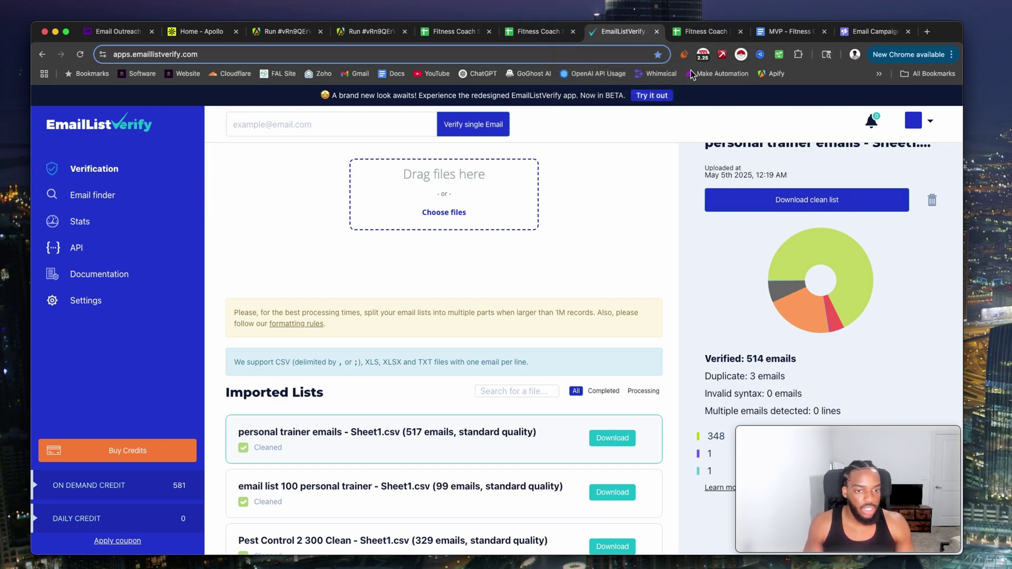
# Switch to the Fitness Coach [Verified] spreadsheet and compare its unverified and verified email columns.
pyautogui.click(697, 36)
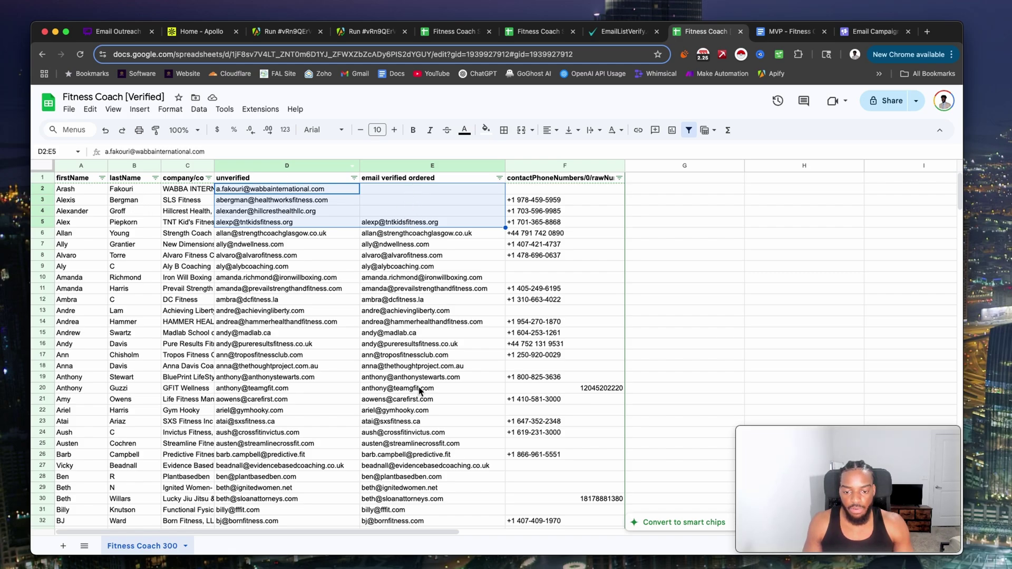
pyautogui.scroll(-3, 414, 228)
pyautogui.scroll(3, 413, 228)
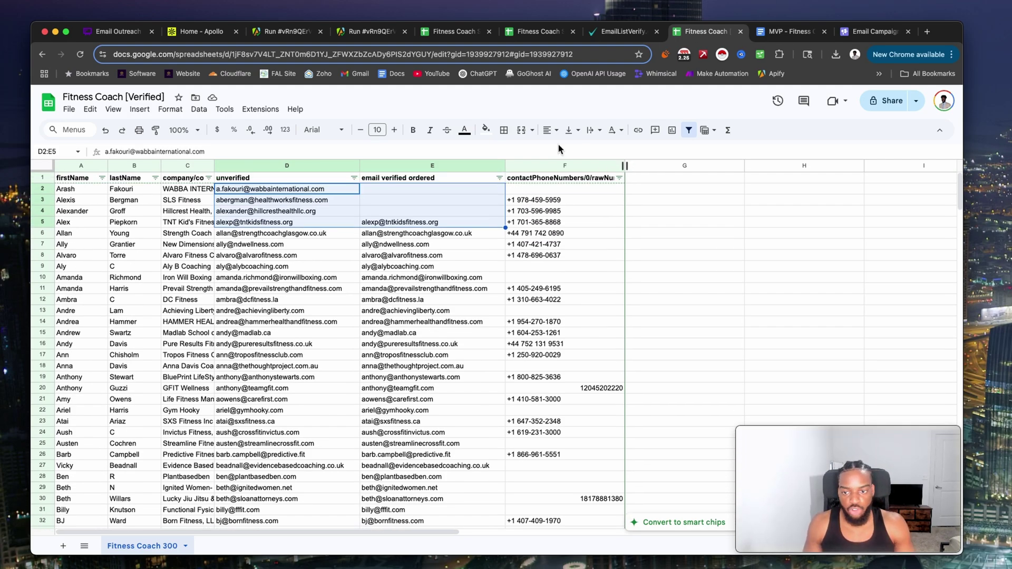
# Check the Draft Emails stage on the Whimsical board, and read the Personal Trainer Leads emails in the MVP - Fitness Coaches Google Doc.
pyautogui.click(117, 31)
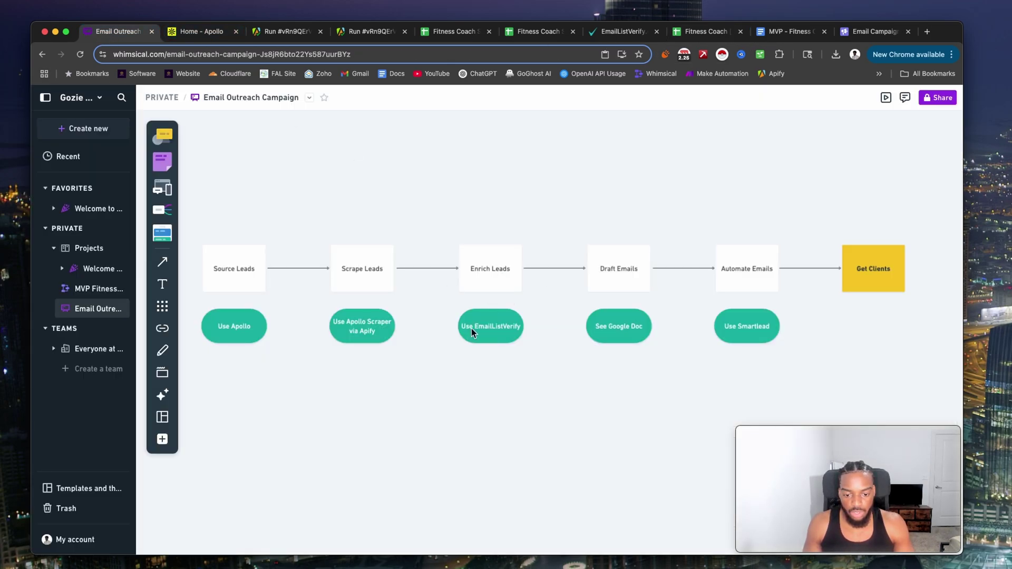
pyautogui.click(785, 34)
pyautogui.scroll(-2, 335, 379)
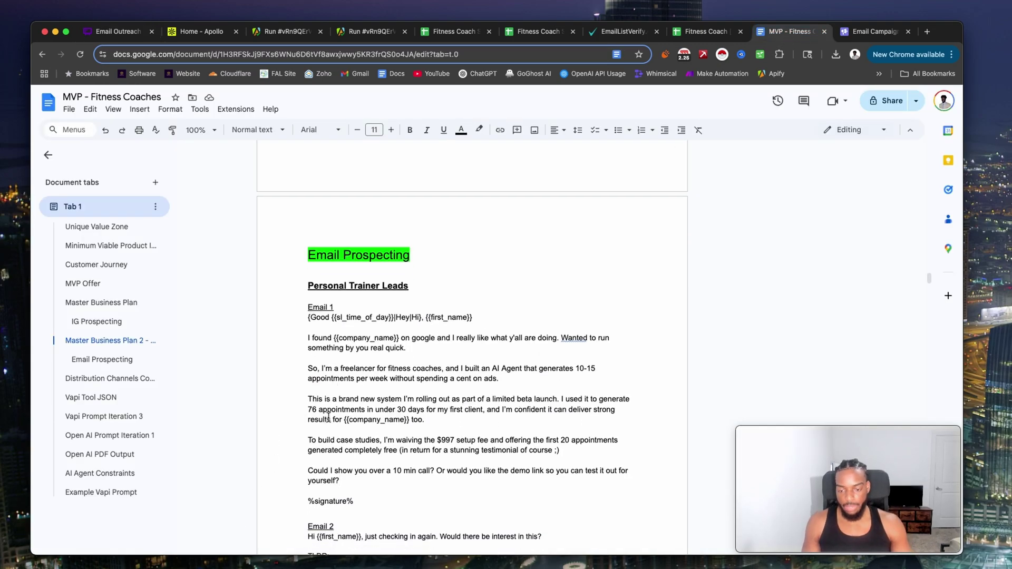
pyautogui.scroll(-2, 403, 281)
pyautogui.scroll(-3, 403, 281)
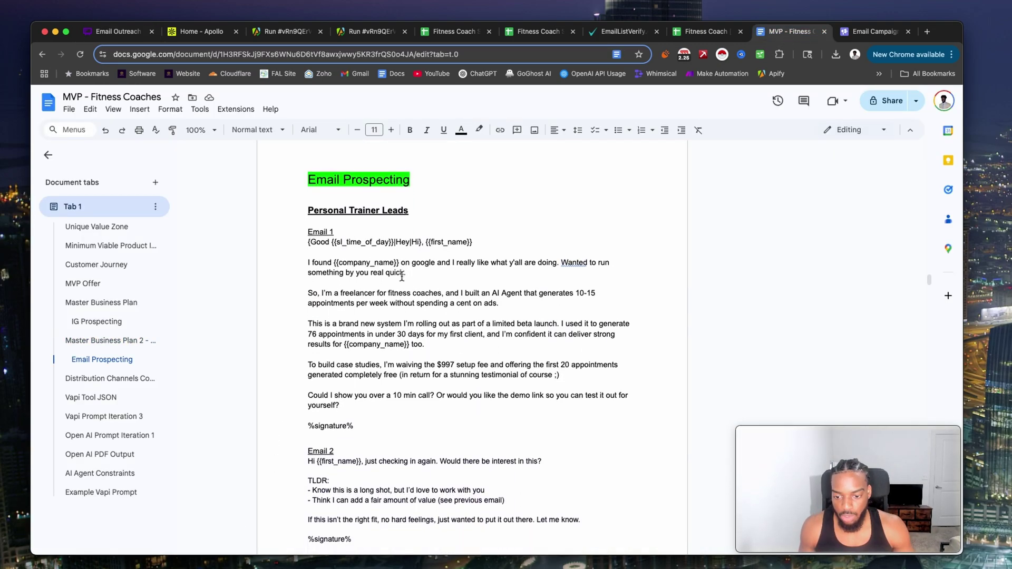
pyautogui.scroll(1, 369, 264)
pyautogui.scroll(-1, 340, 254)
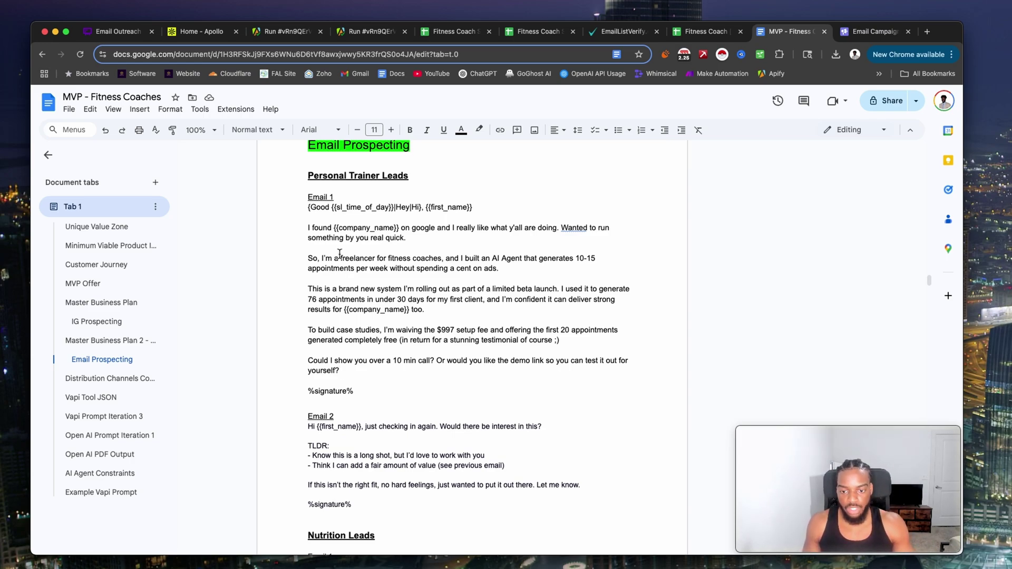
pyautogui.scroll(2, 348, 259)
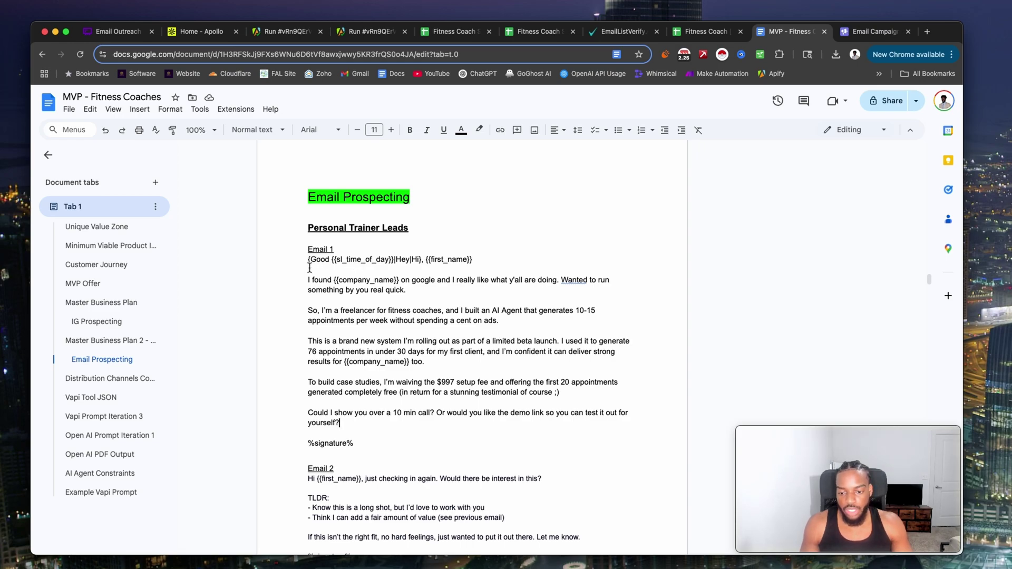
# Examine the greeting variations in Email 1's opening line, and read through the body of the Personal Trainer Leads emails.
pyautogui.moveTo(308, 259); pyautogui.dragTo(405, 258)
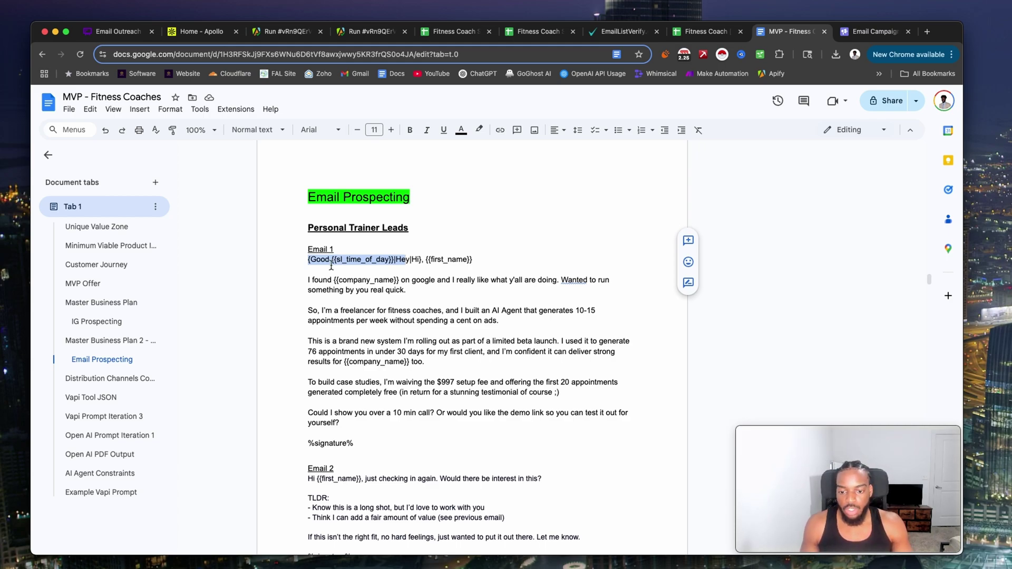
pyautogui.moveTo(308, 258); pyautogui.dragTo(402, 259)
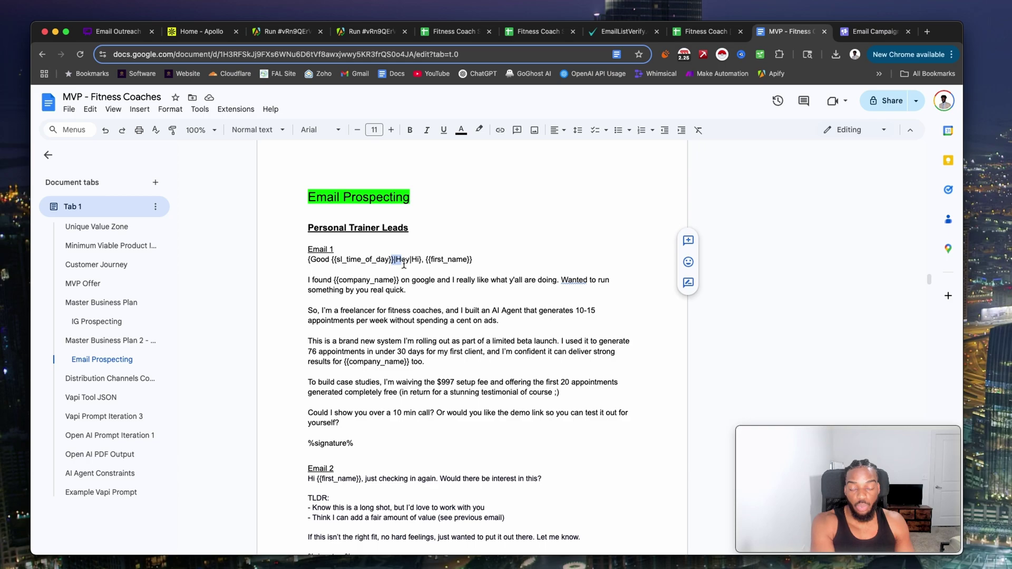
pyautogui.scroll(-1, 407, 265)
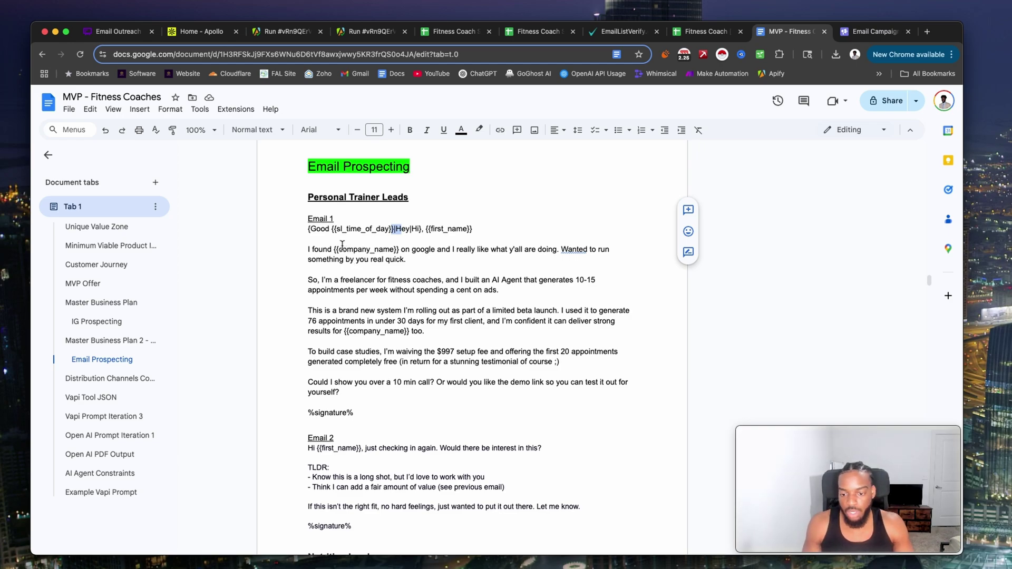
pyautogui.scroll(-2, 353, 258)
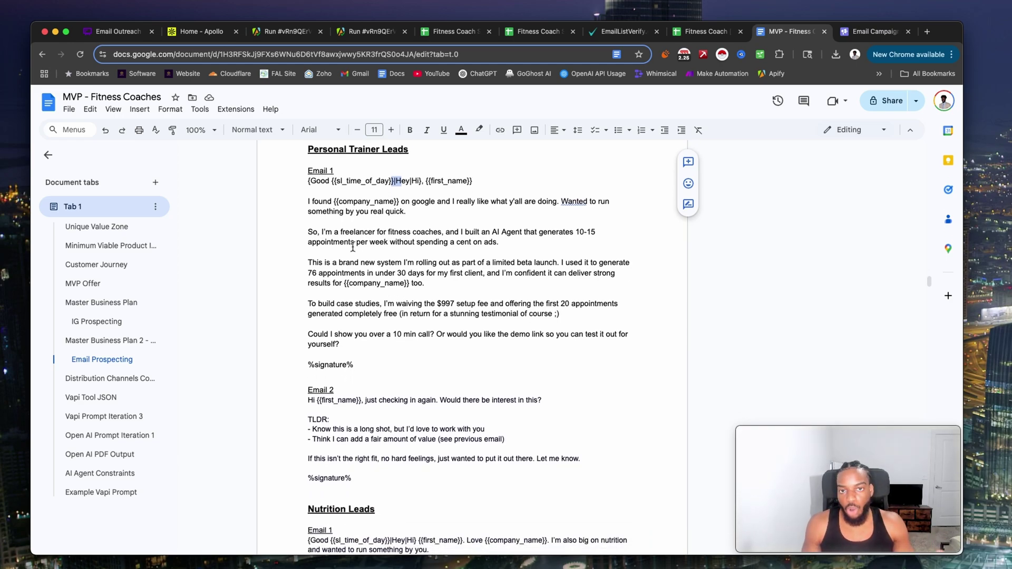
pyautogui.scroll(1, 343, 258)
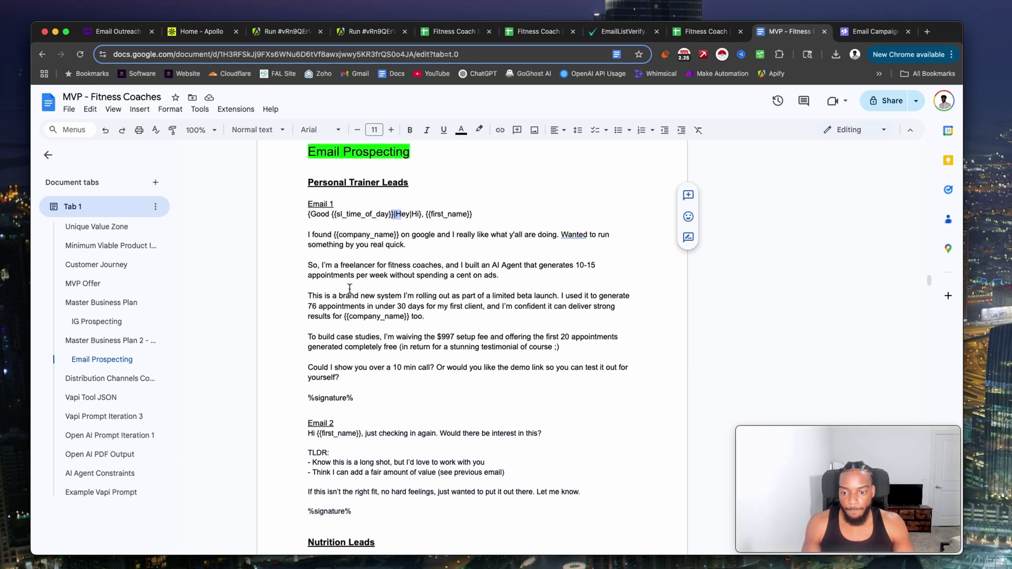
# Read Personal Trainer Email 1 from the greeting variations through the Google intro, the AI Agent offer and the beta launch paragraph.
pyautogui.moveTo(308, 215); pyautogui.dragTo(420, 216)
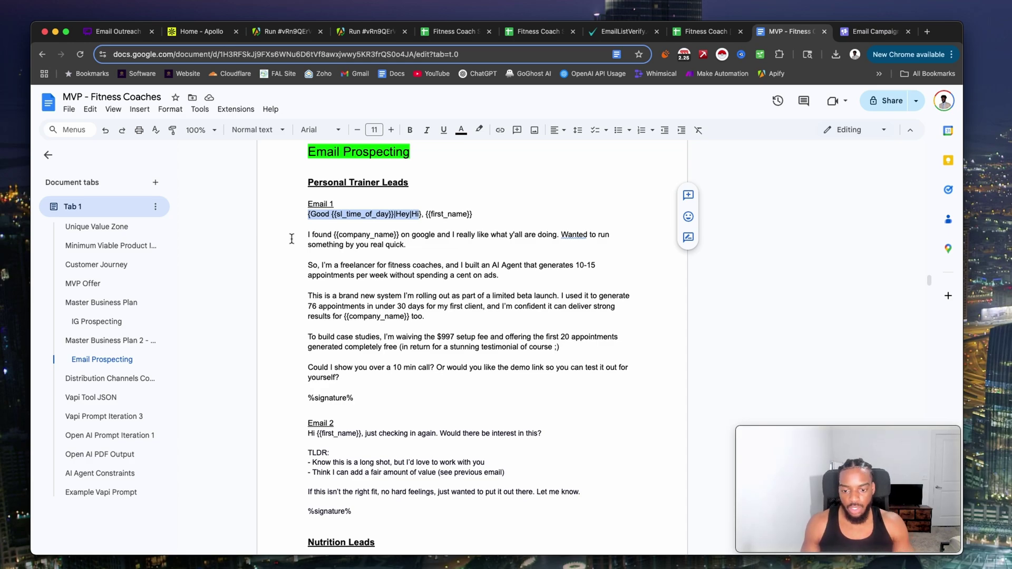
pyautogui.moveTo(306, 235); pyautogui.dragTo(428, 238)
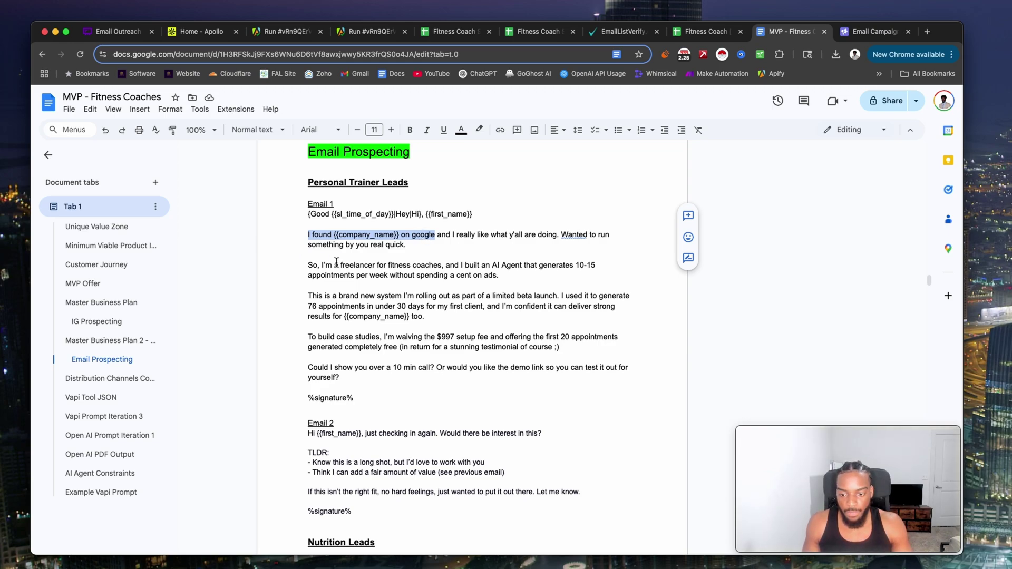
pyautogui.click(308, 267)
pyautogui.moveTo(308, 267); pyautogui.dragTo(454, 266)
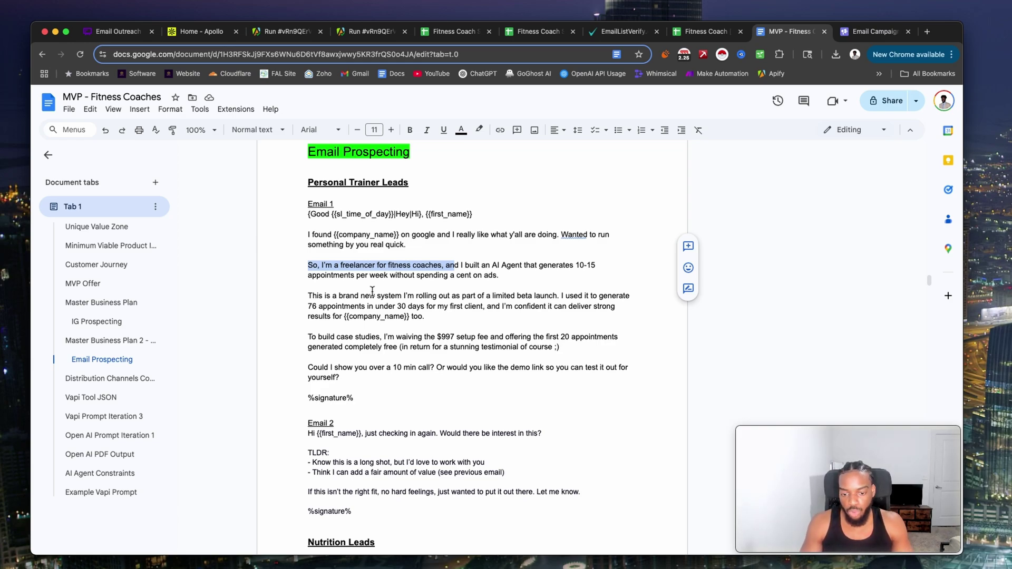
pyautogui.click(478, 274)
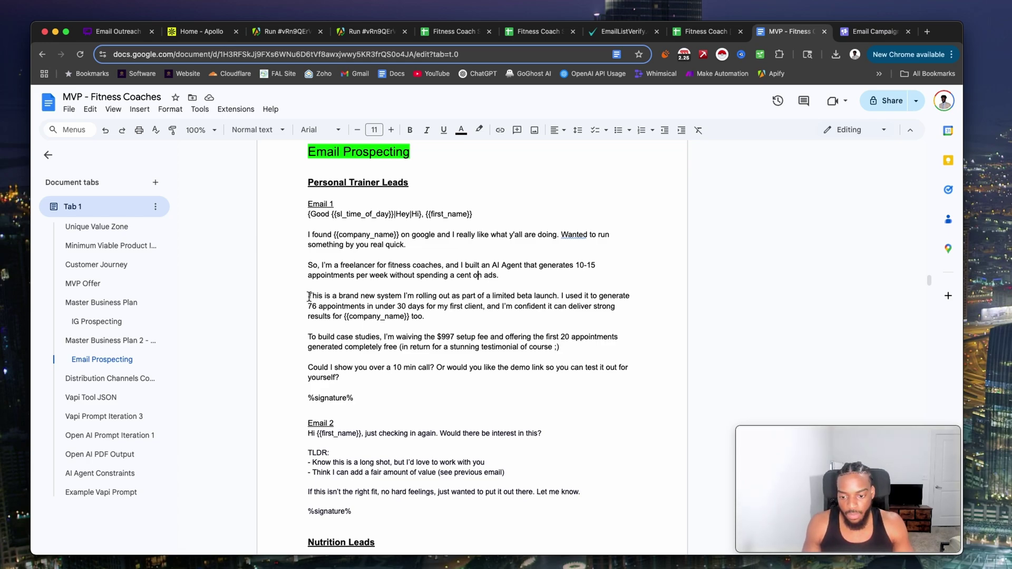
pyautogui.moveTo(307, 296); pyautogui.dragTo(395, 295)
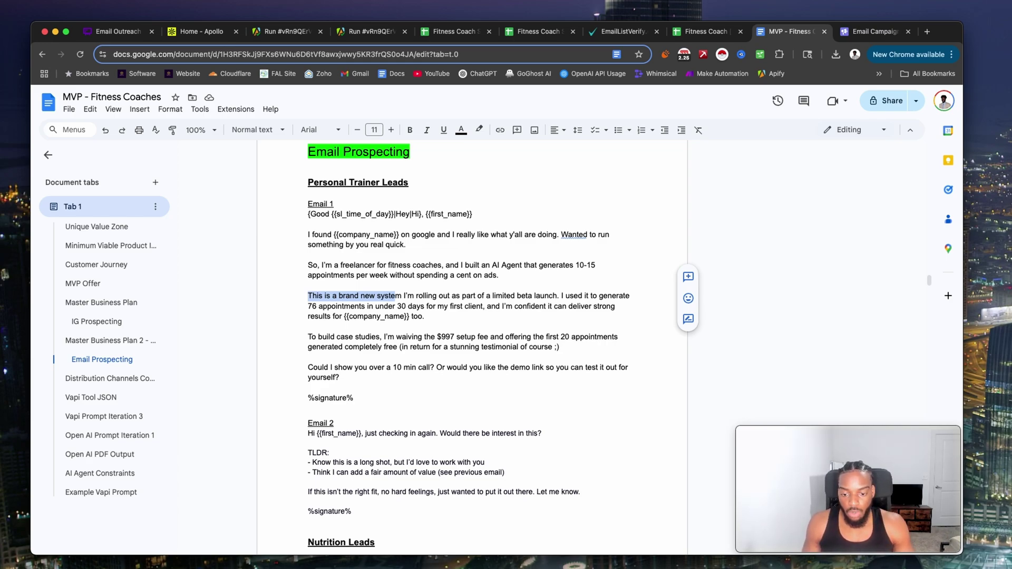
pyautogui.click(340, 338)
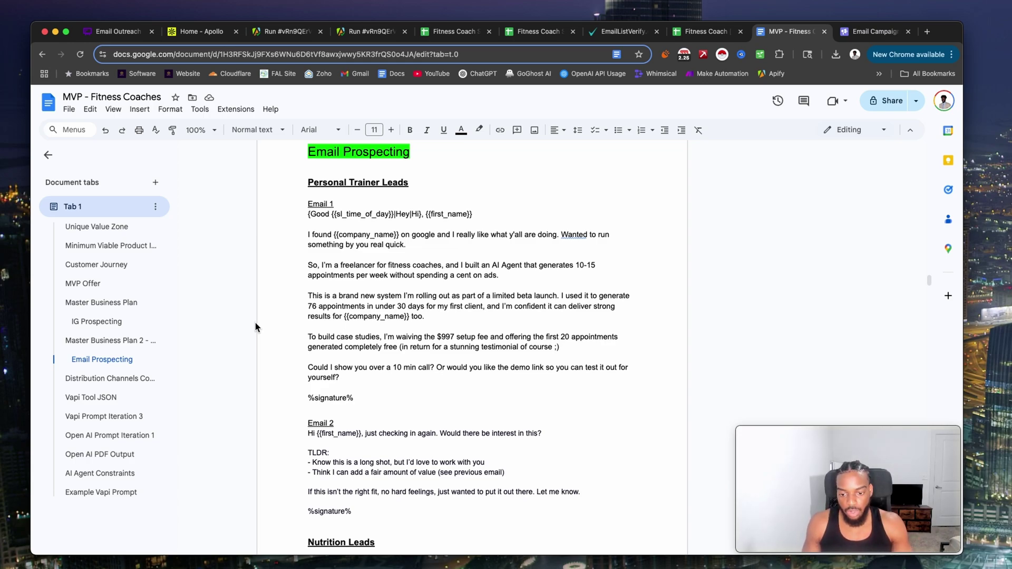
# Review how Personal Trainer Email 1 builds from its intro to the waived setup fee offer and the closing call-or-demo question.
pyautogui.tripleClick(306, 239)
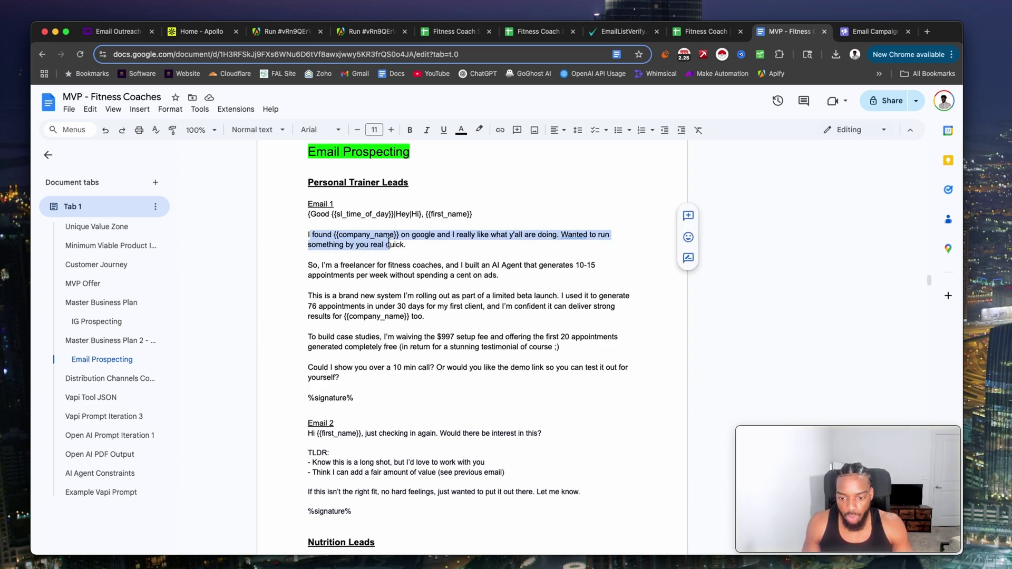
pyautogui.moveTo(318, 265); pyautogui.dragTo(420, 270)
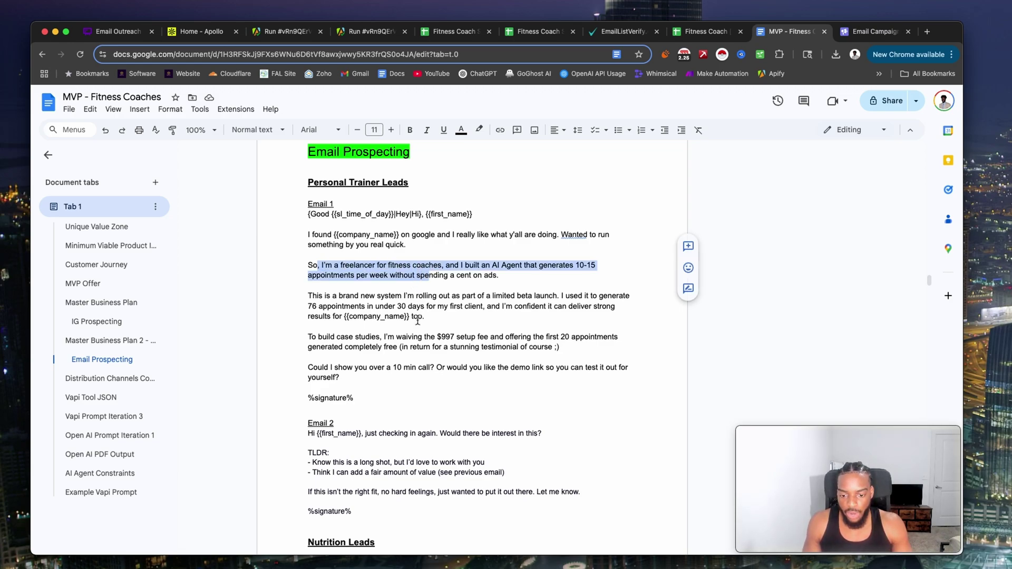
pyautogui.moveTo(313, 297); pyautogui.dragTo(409, 313)
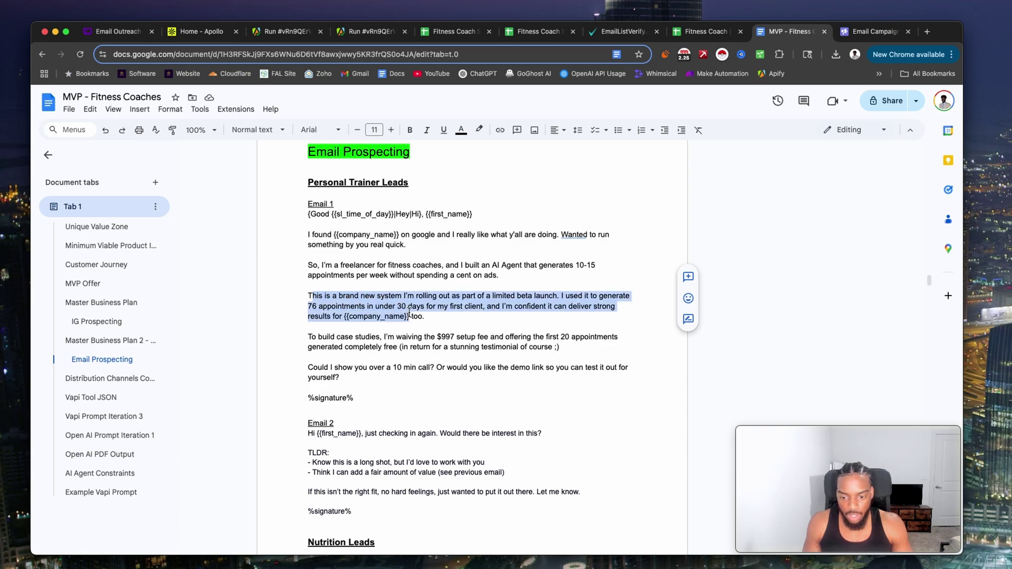
pyautogui.scroll(-2, 340, 311)
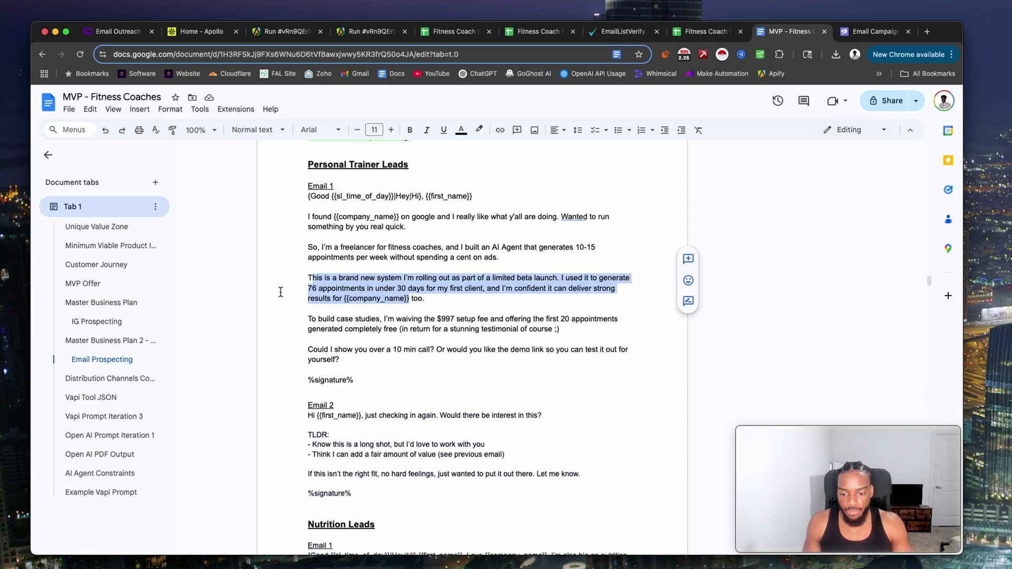
pyautogui.click(315, 320)
pyautogui.moveTo(314, 320); pyautogui.dragTo(387, 325)
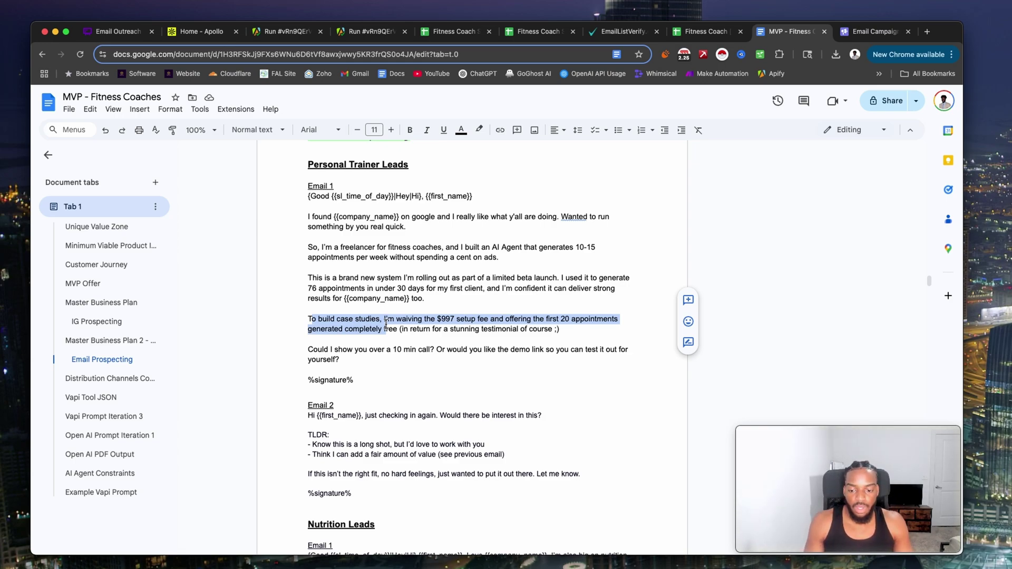
pyautogui.moveTo(308, 319); pyautogui.dragTo(479, 331)
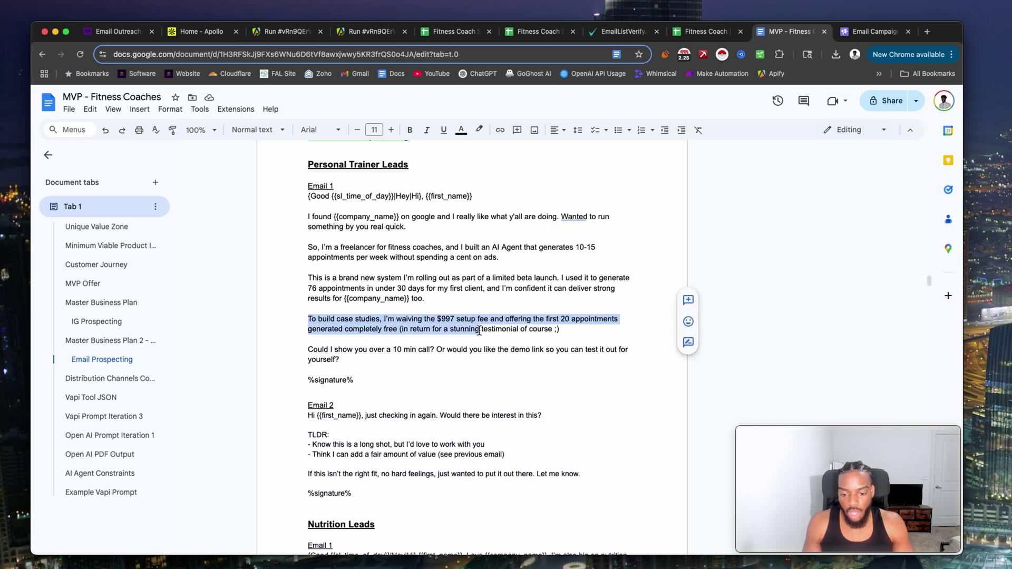
pyautogui.moveTo(306, 350); pyautogui.dragTo(443, 357)
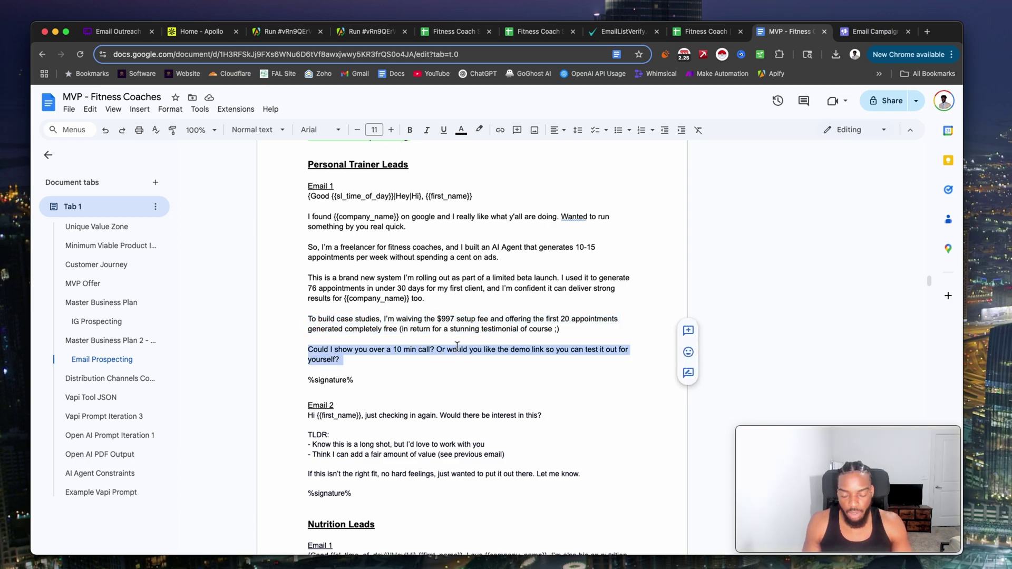
pyautogui.scroll(-1, 457, 346)
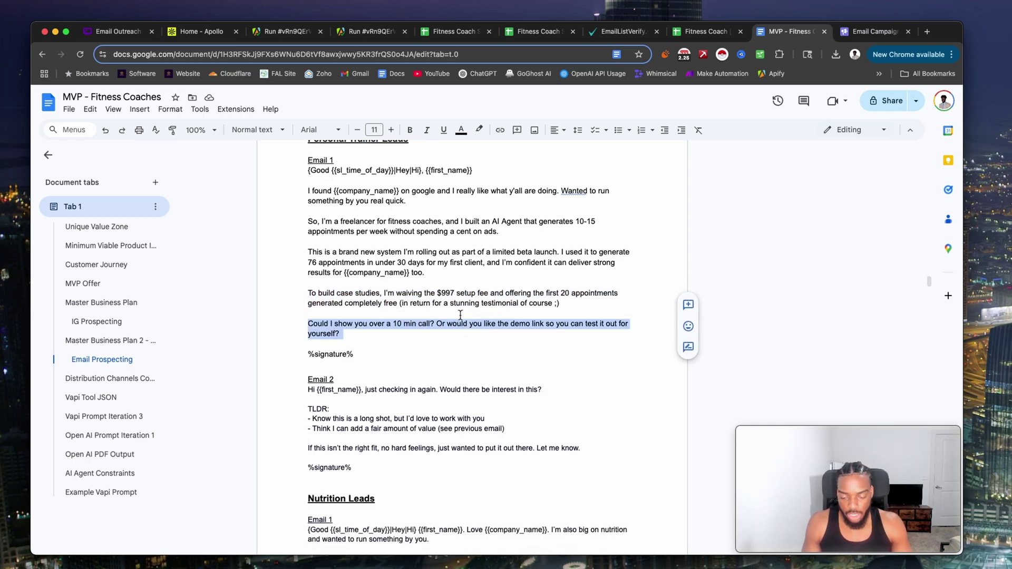
# Read the Nutrition Leads emails, examining Email 1's nutrition opener, long-shot pitch, free offer and client result paragraphs.
pyautogui.scroll(-2, 460, 314)
pyautogui.scroll(3, 445, 311)
pyautogui.scroll(-8, 450, 318)
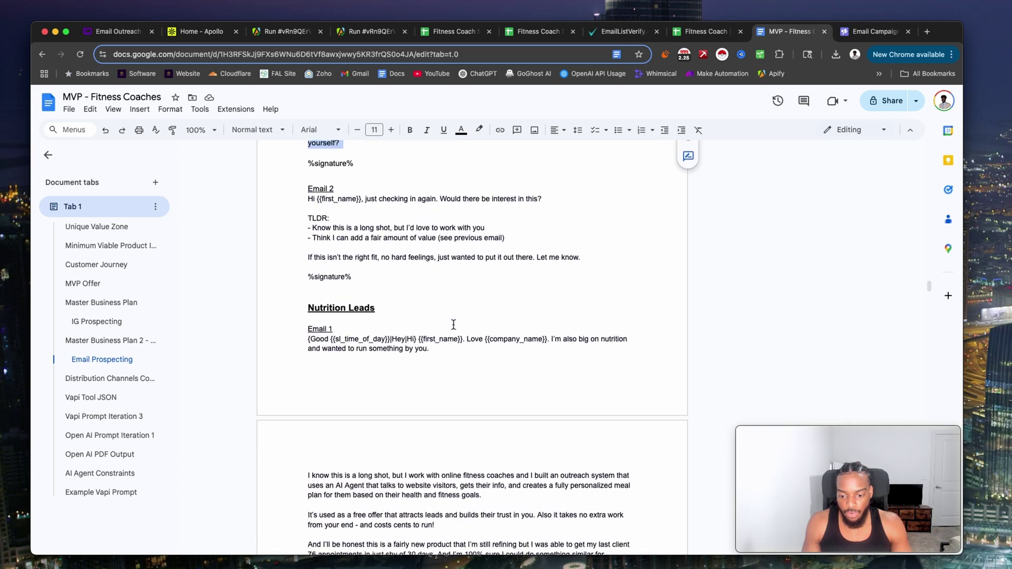
pyautogui.scroll(-6, 454, 324)
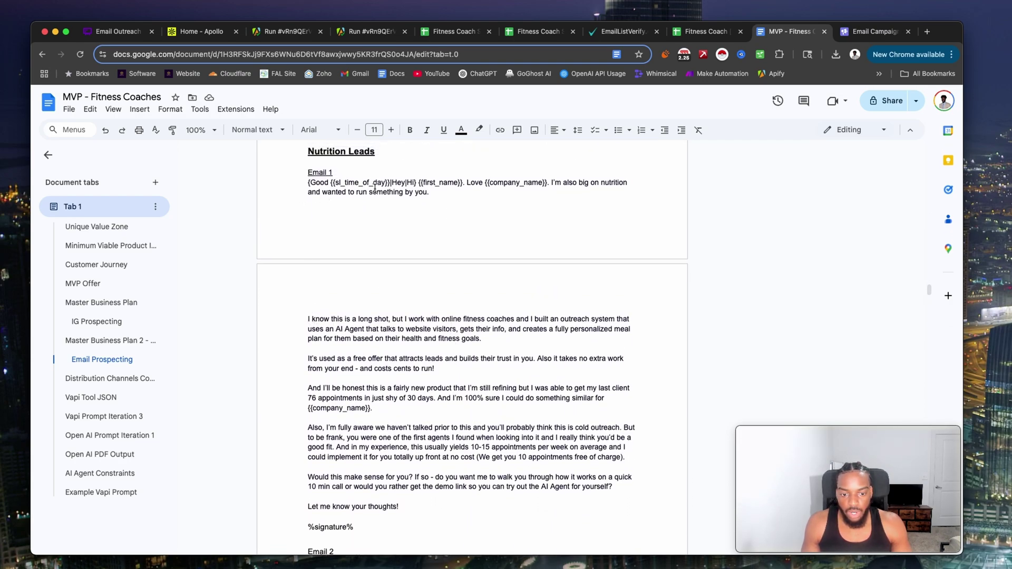
pyautogui.moveTo(304, 183); pyautogui.dragTo(609, 189)
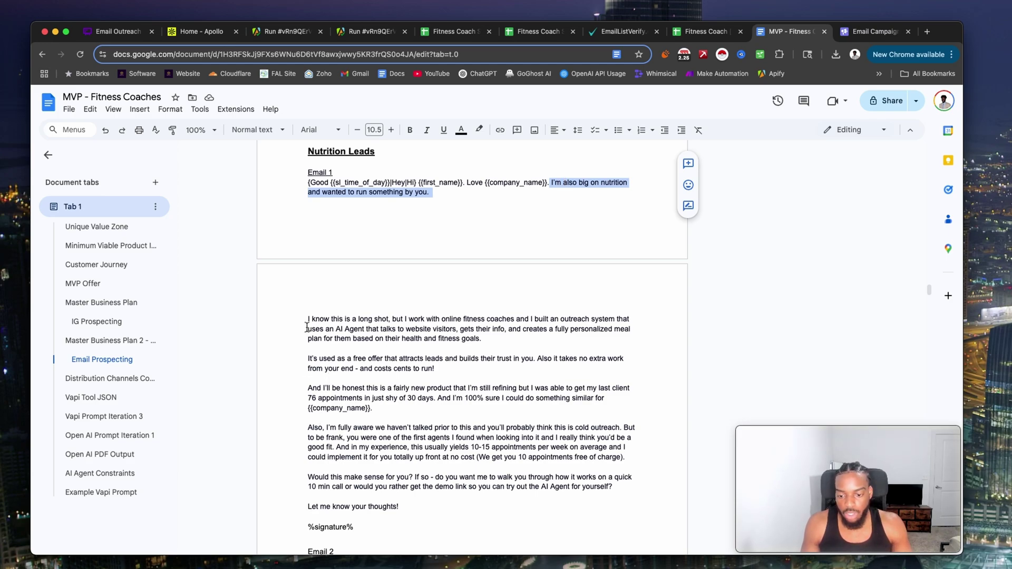
pyautogui.moveTo(305, 319); pyautogui.dragTo(511, 322)
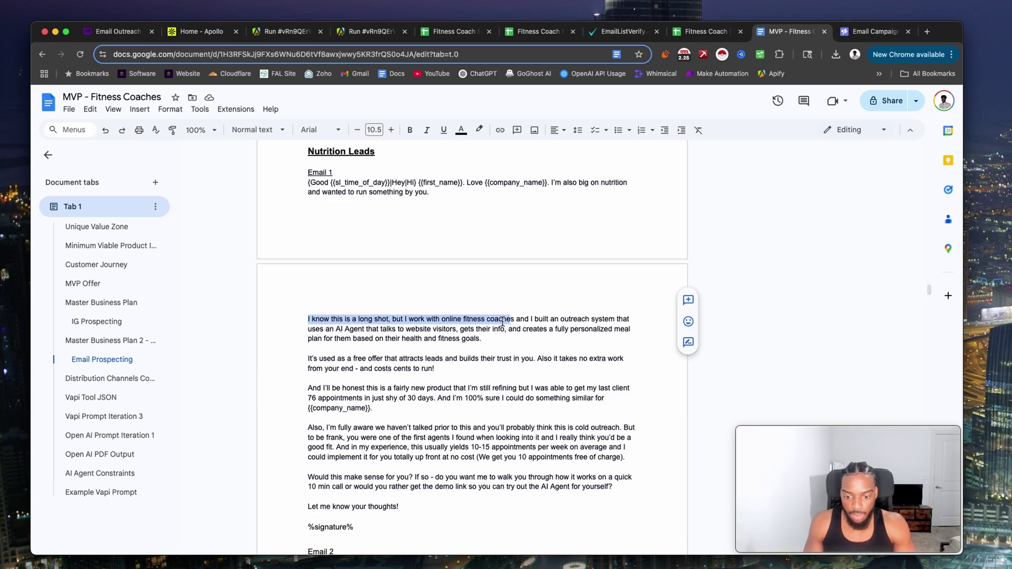
pyautogui.click(392, 348)
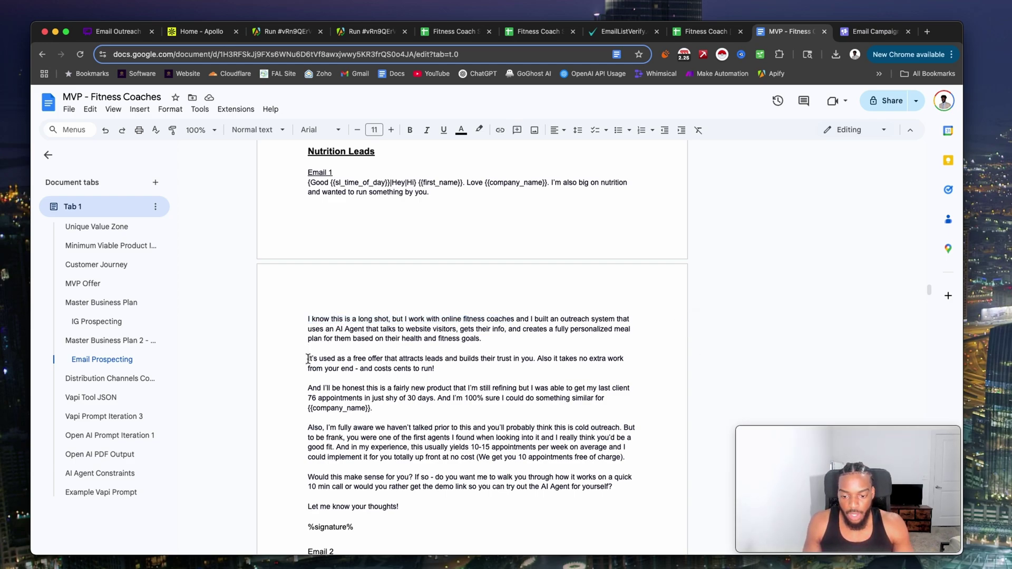
pyautogui.moveTo(307, 360); pyautogui.dragTo(429, 354)
pyautogui.moveTo(309, 390); pyautogui.dragTo(418, 399)
pyautogui.scroll(-5, 410, 390)
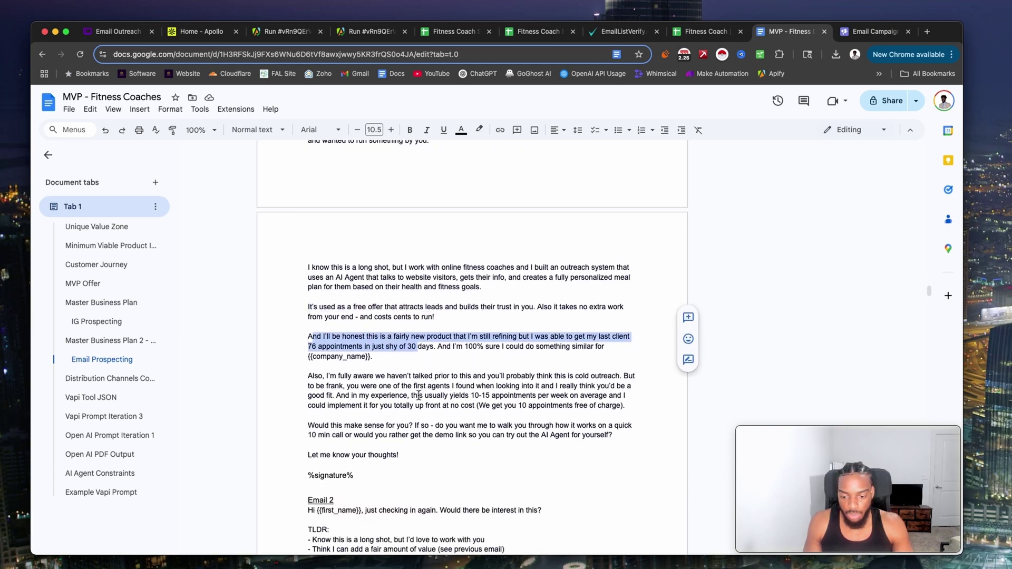
pyautogui.scroll(-1, 410, 385)
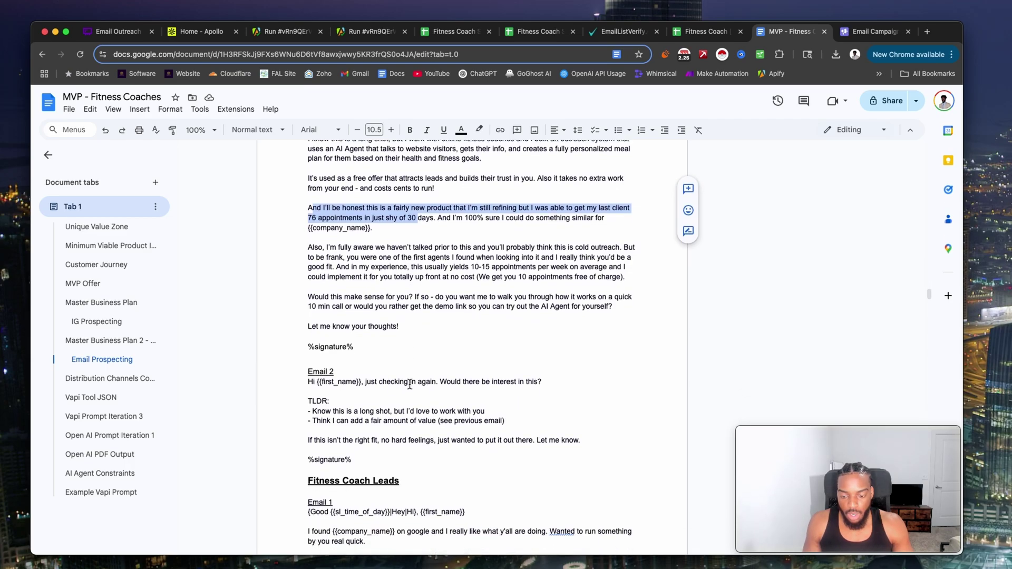
pyautogui.scroll(-1, 442, 294)
pyautogui.scroll(1, 422, 279)
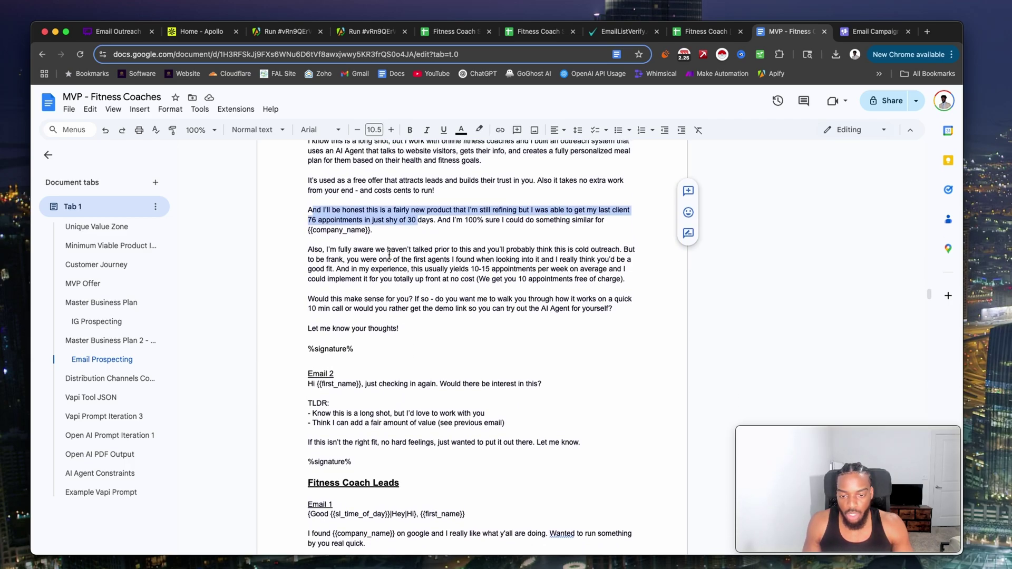
# Read Email 1 under Fitness Coach Leads, from the company-name intro to the no-risk offer and the call-or-demo question.
pyautogui.scroll(-4, 401, 264)
pyautogui.scroll(-6, 389, 255)
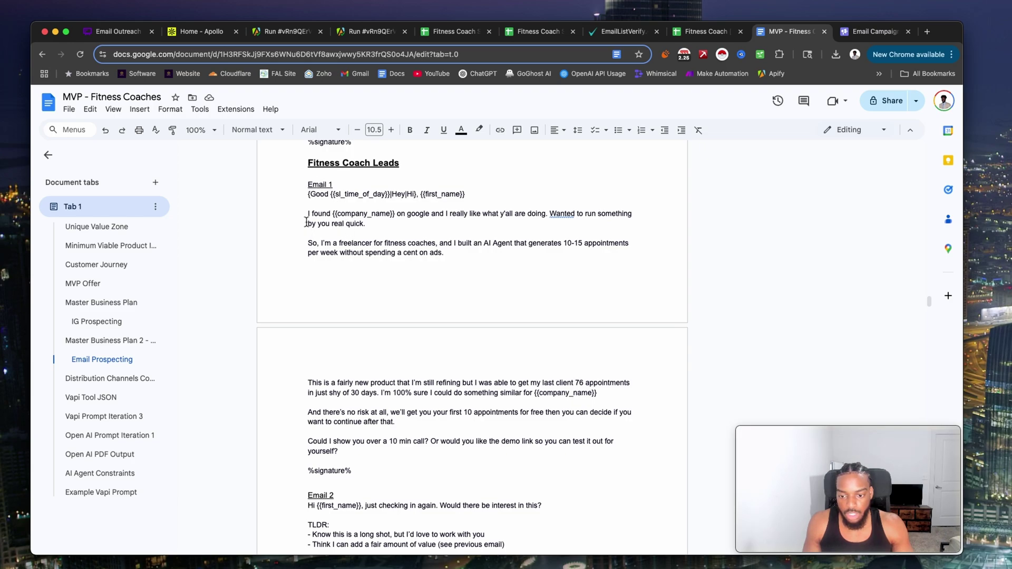
pyautogui.moveTo(305, 207); pyautogui.dragTo(519, 227)
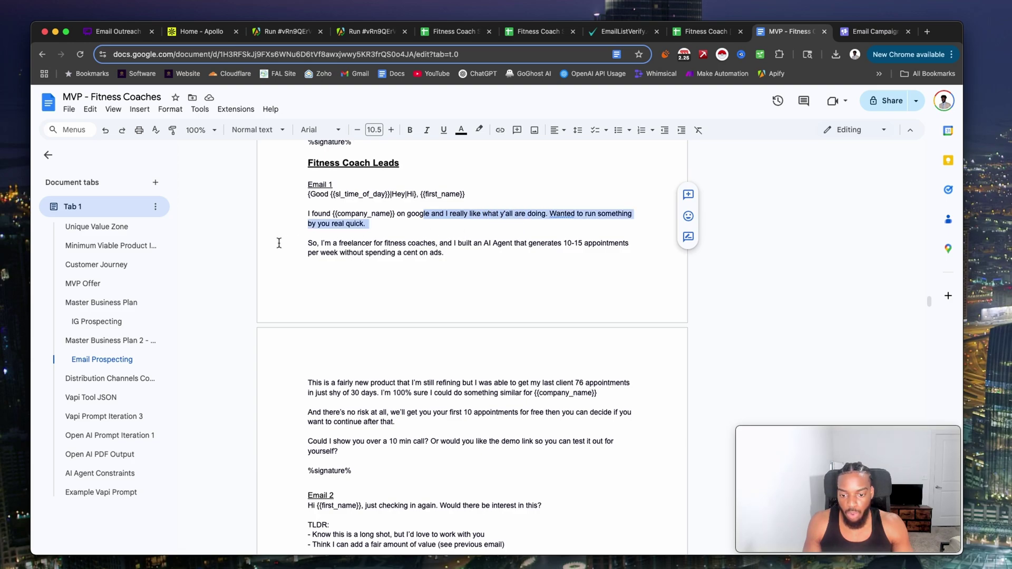
pyautogui.moveTo(290, 244); pyautogui.dragTo(456, 262)
pyautogui.moveTo(299, 382); pyautogui.dragTo(484, 392)
pyautogui.moveTo(291, 412); pyautogui.dragTo(395, 421)
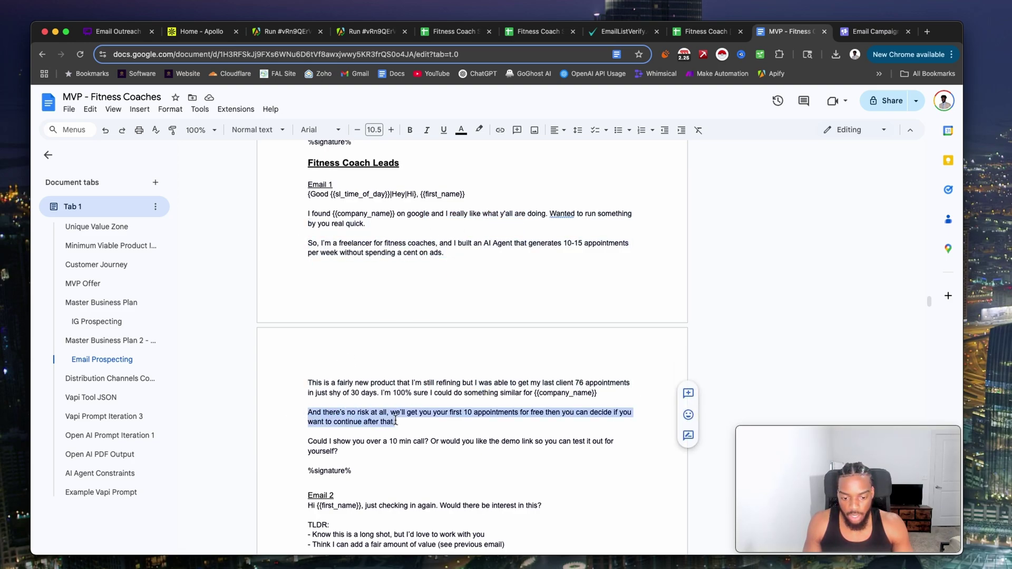
pyautogui.scroll(-1, 445, 424)
pyautogui.moveTo(321, 416); pyautogui.dragTo(340, 424)
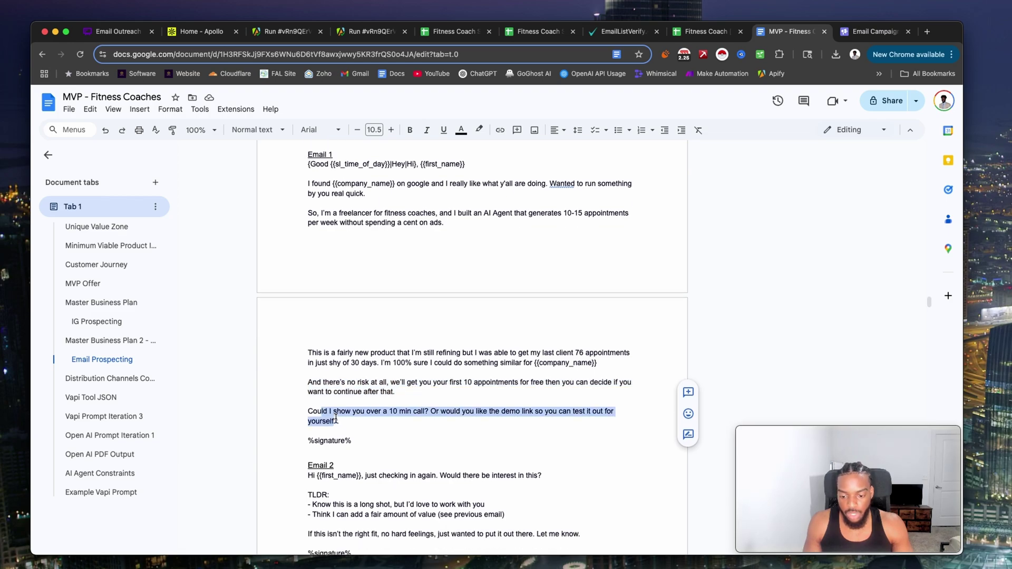
# Examine the follow-up Email 2 under Fitness Coach Leads, including its check-in line, TLDR bullets and closing sentence.
pyautogui.scroll(-3, 340, 422)
pyautogui.scroll(-2, 341, 419)
pyautogui.scroll(3, 334, 400)
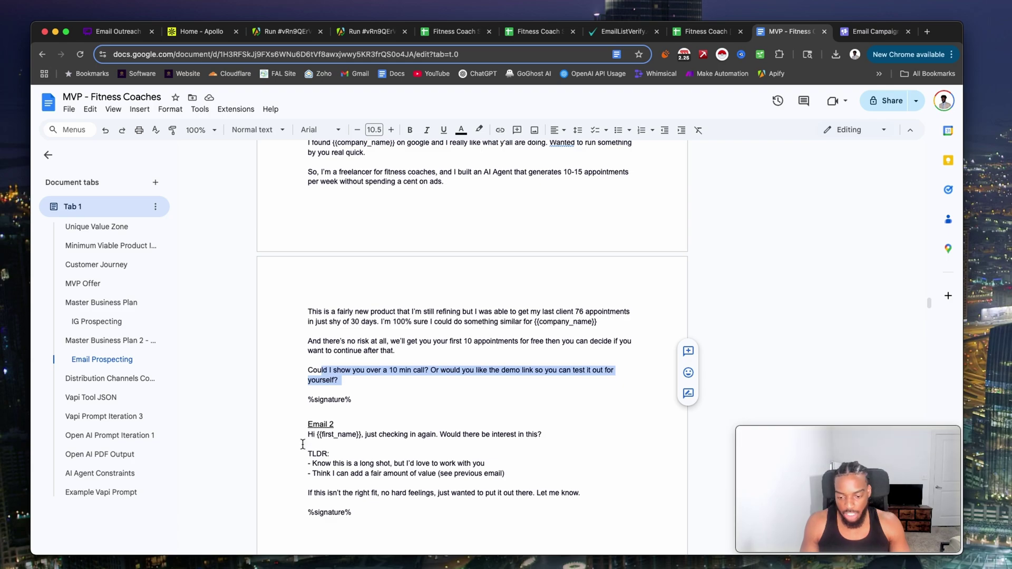
pyautogui.moveTo(306, 436); pyautogui.dragTo(447, 436)
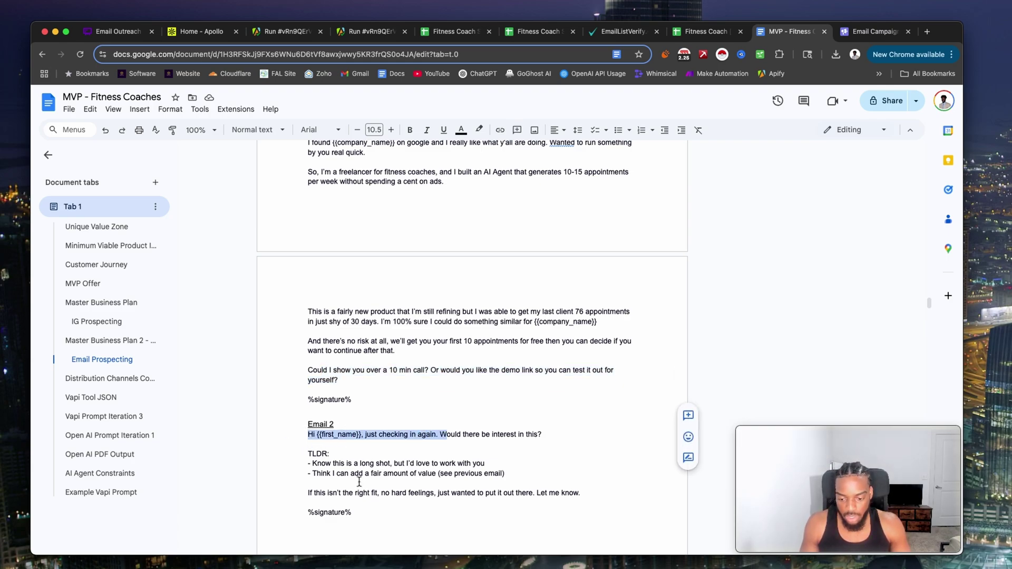
pyautogui.moveTo(299, 455); pyautogui.dragTo(409, 462)
pyautogui.scroll(-2, 409, 459)
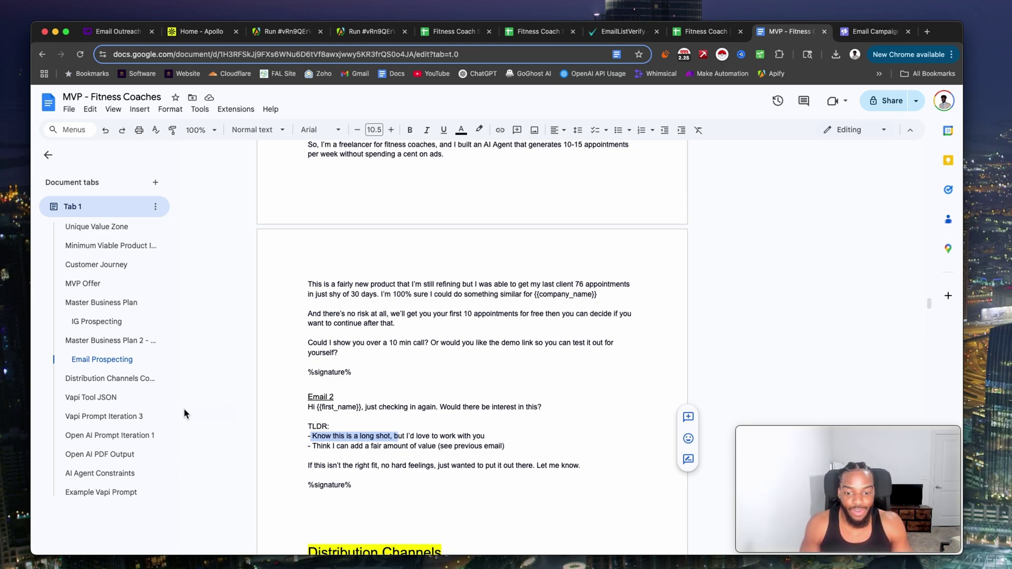
pyautogui.scroll(-2, 400, 359)
pyautogui.scroll(-1, 400, 359)
pyautogui.moveTo(370, 396); pyautogui.dragTo(302, 322)
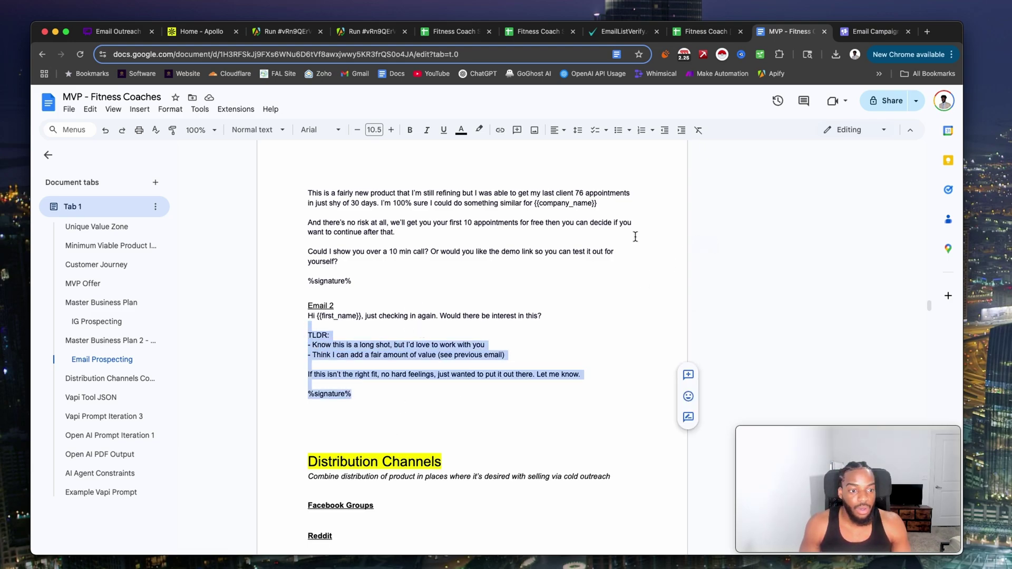
pyautogui.scroll(1, 452, 338)
pyautogui.moveTo(306, 319); pyautogui.dragTo(368, 389)
pyautogui.scroll(1, 367, 389)
pyautogui.scroll(-1, 369, 387)
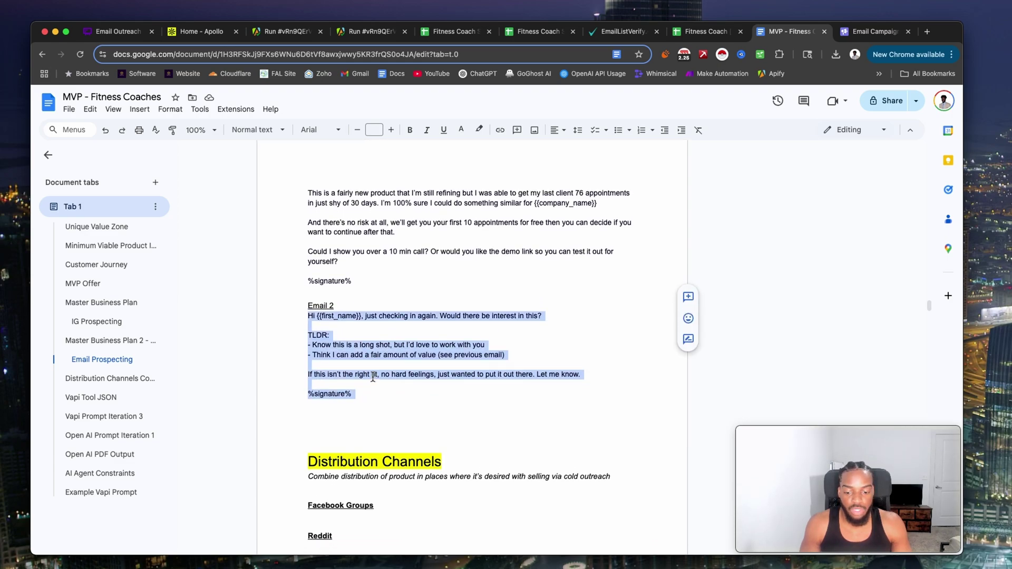
pyautogui.click(373, 374)
# Switch to Smartlead and review the reports of the Personal Trainer Leads, Nutrition and Fitness Coach Leads email campaigns.
pyautogui.scroll(8, 415, 329)
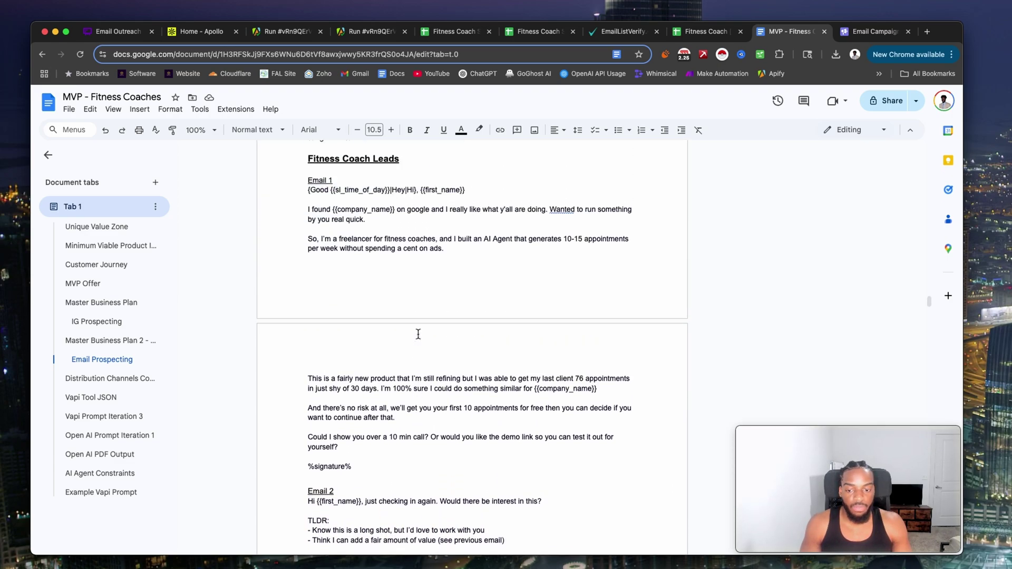
pyautogui.scroll(1, 417, 335)
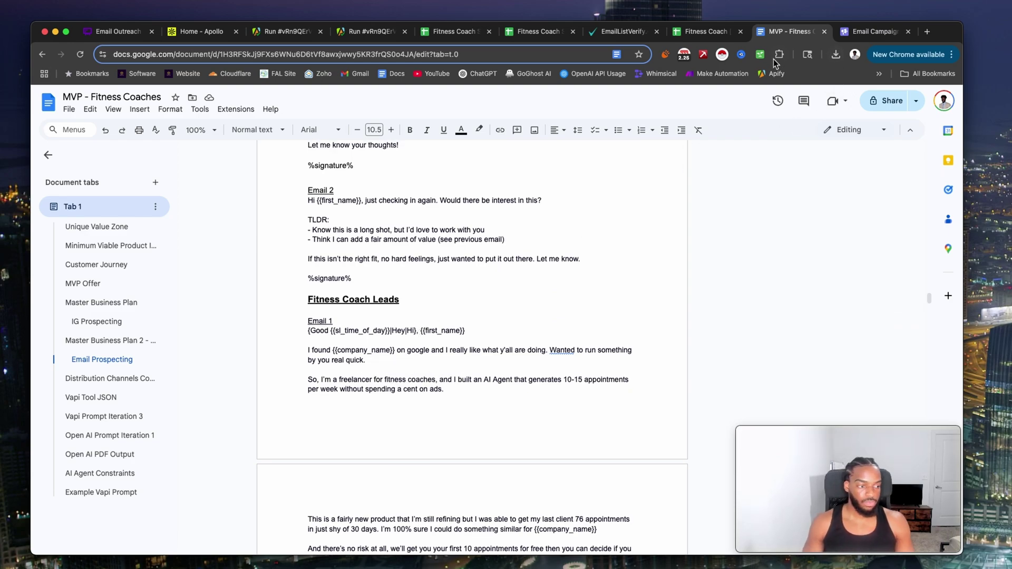
pyautogui.click(862, 33)
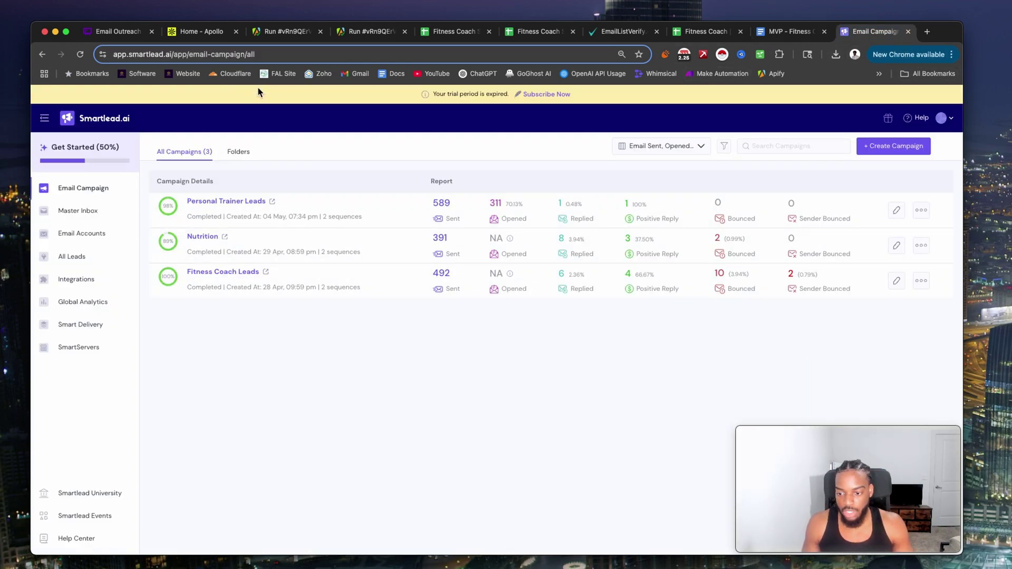
pyautogui.moveTo(162, 219)
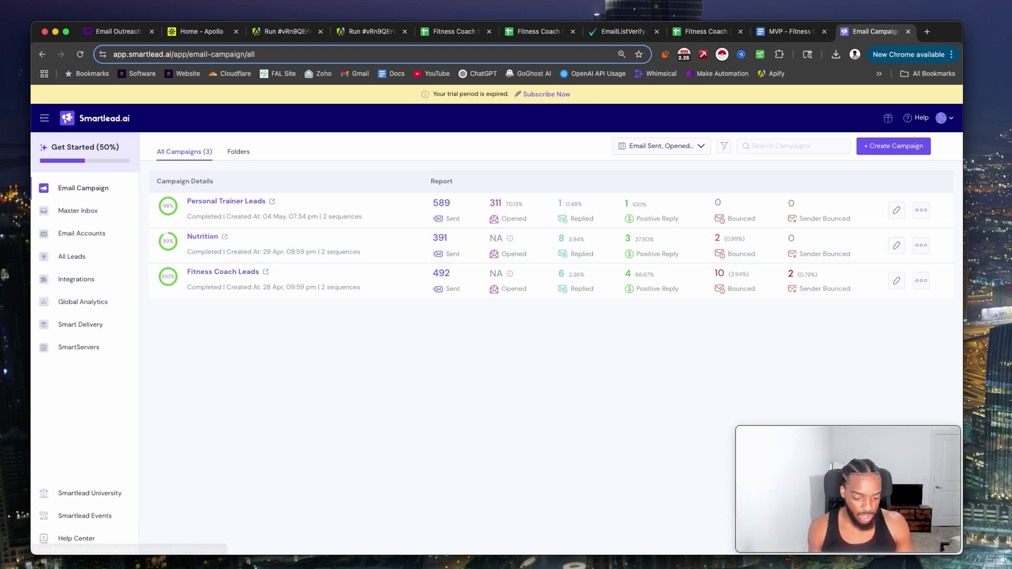
# Switch to Calculator and divide the 15 total replies by 1472 sent emails to work out the overall reply rate.
pyautogui.press('super+Tab')
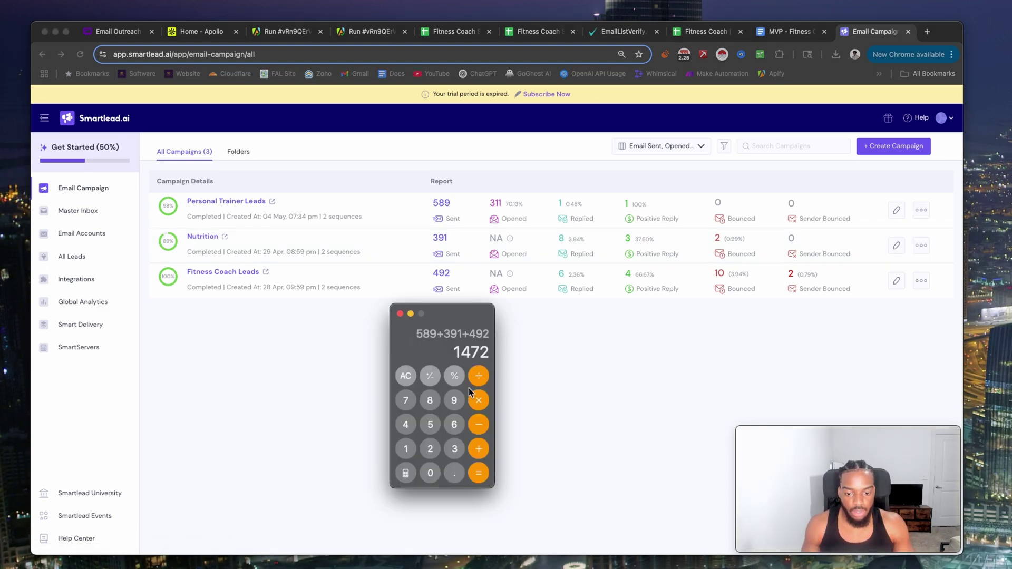
pyautogui.click(405, 448)
pyautogui.click(430, 425)
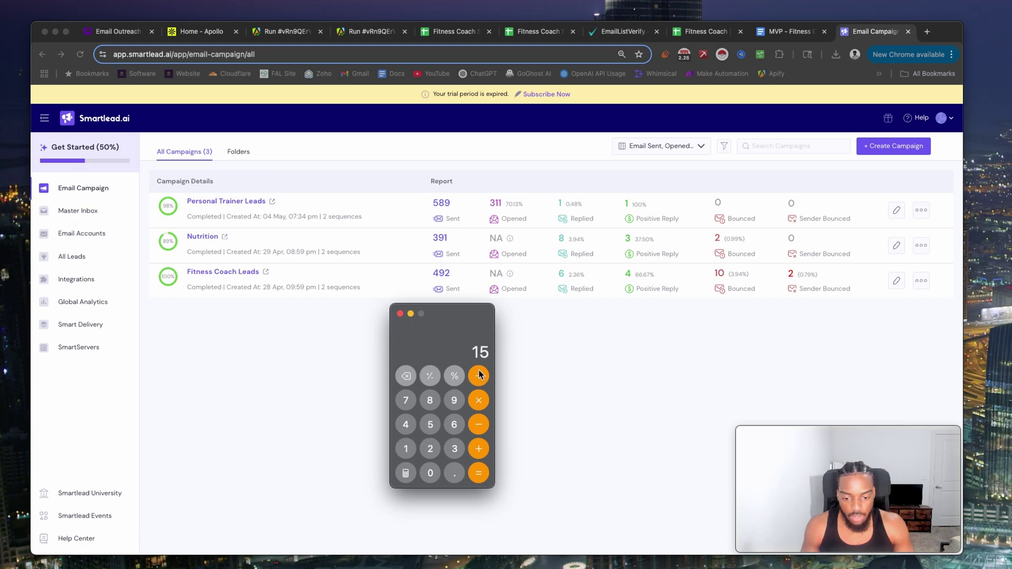
pyautogui.click(478, 375)
pyautogui.click(405, 448)
pyautogui.click(405, 425)
pyautogui.click(405, 400)
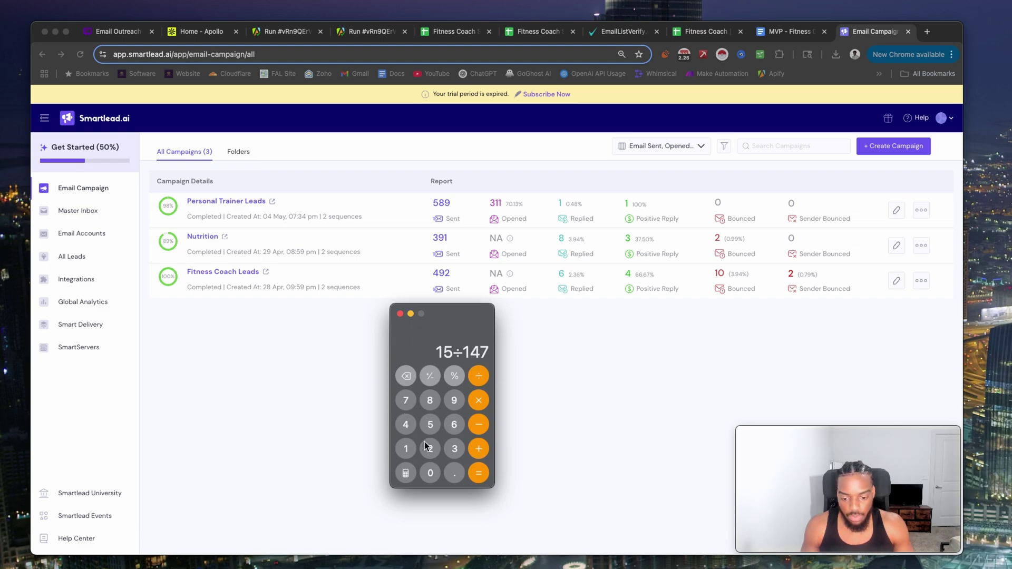
pyautogui.click(430, 449)
pyautogui.click(479, 473)
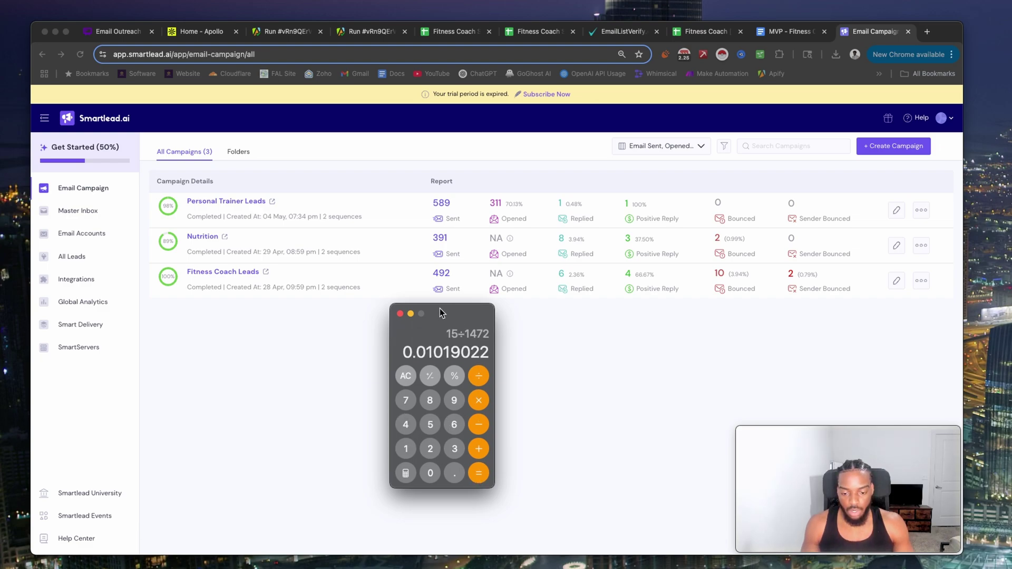
# Move the calculator window completely off the campaign list.
pyautogui.moveTo(439, 308); pyautogui.dragTo(419, 355)
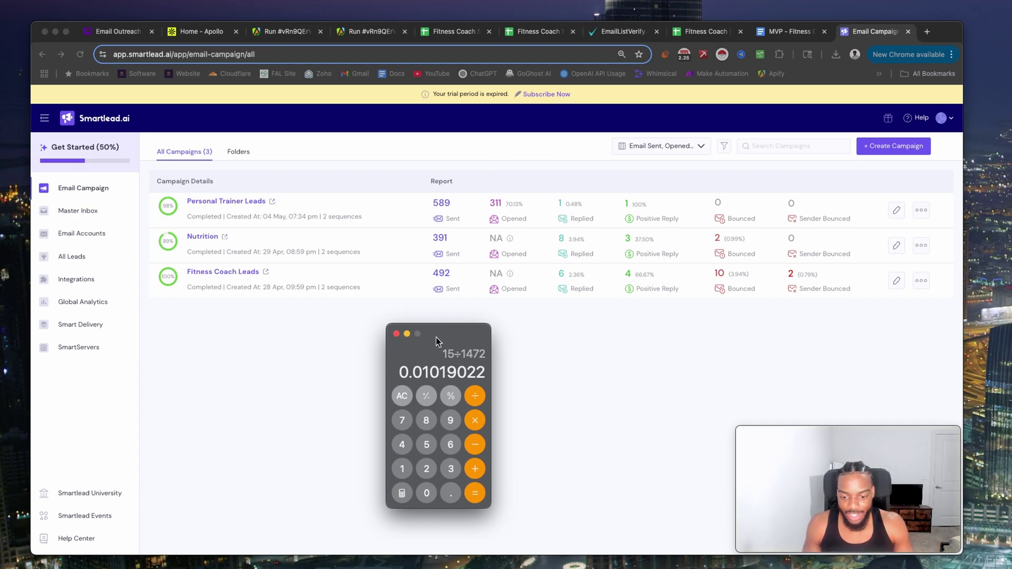
pyautogui.moveTo(435, 337); pyautogui.dragTo(255, 349)
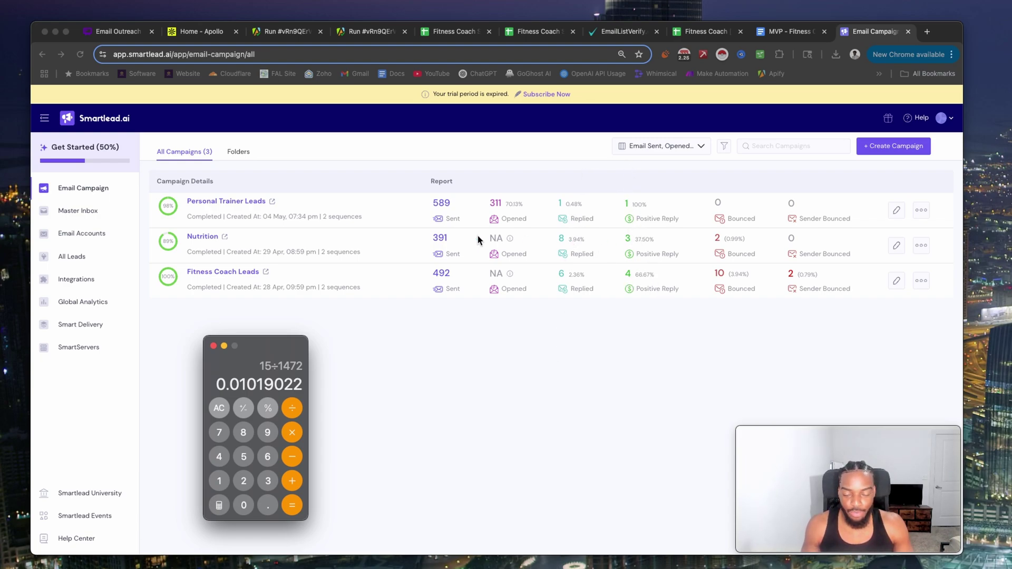
pyautogui.moveTo(264, 341); pyautogui.dragTo(232, 329)
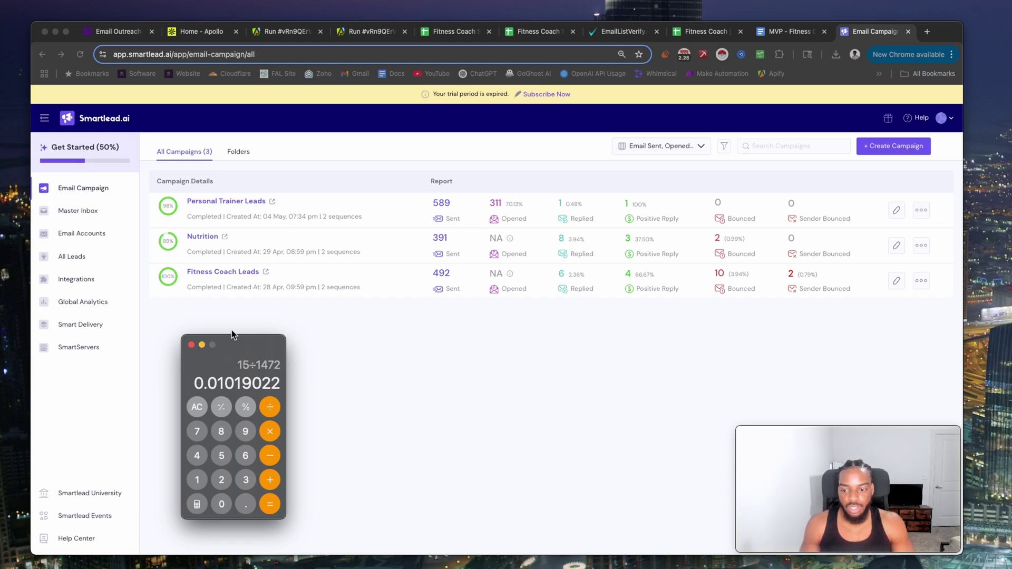
pyautogui.moveTo(226, 342); pyautogui.dragTo(1011, 288)
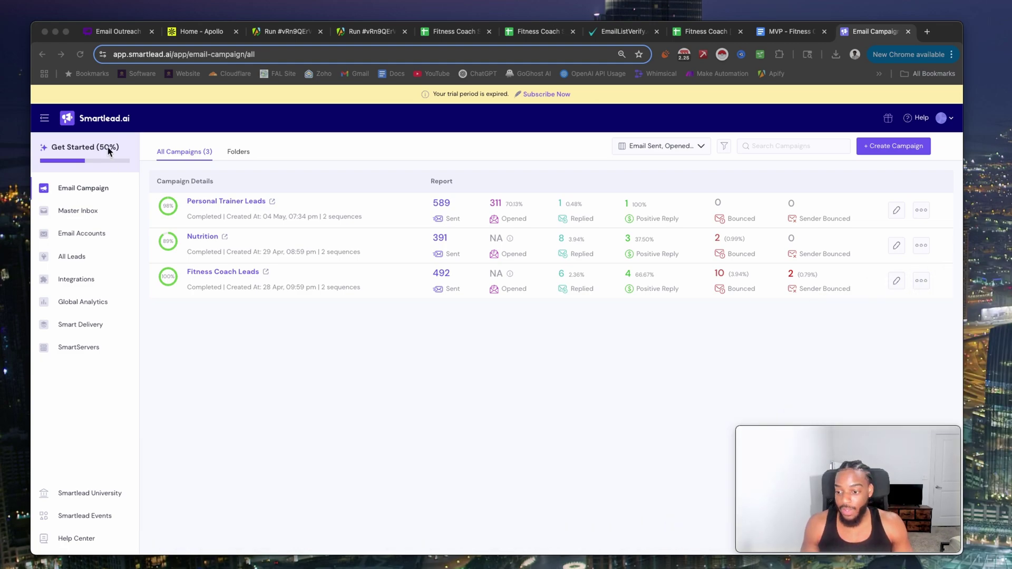
# Go to the Smartlead master inbox and read the first outreach email sent to the interested Fitness Coach Leads contact.
pyautogui.click(83, 211)
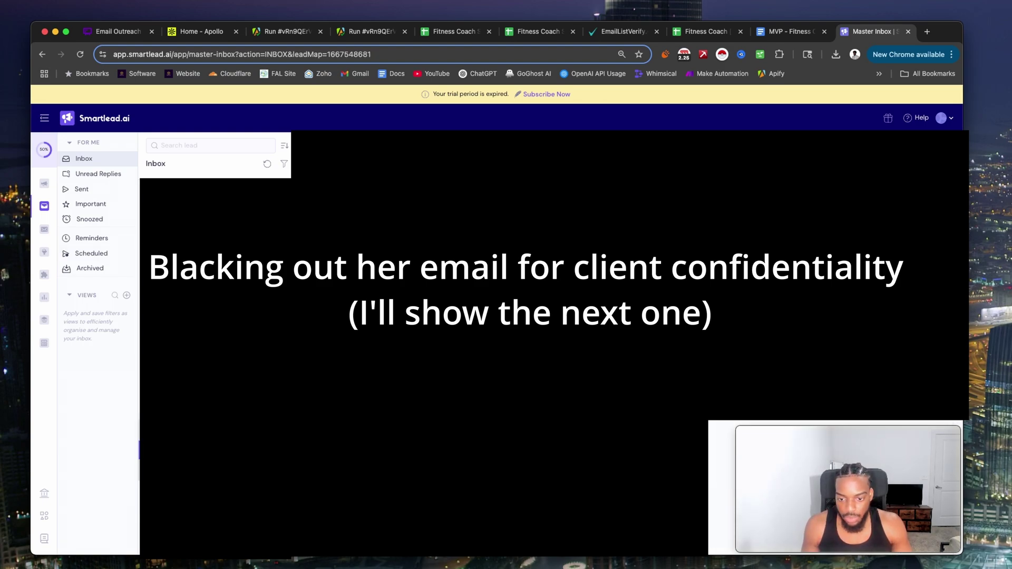
pyautogui.scroll(-2, 530, 315)
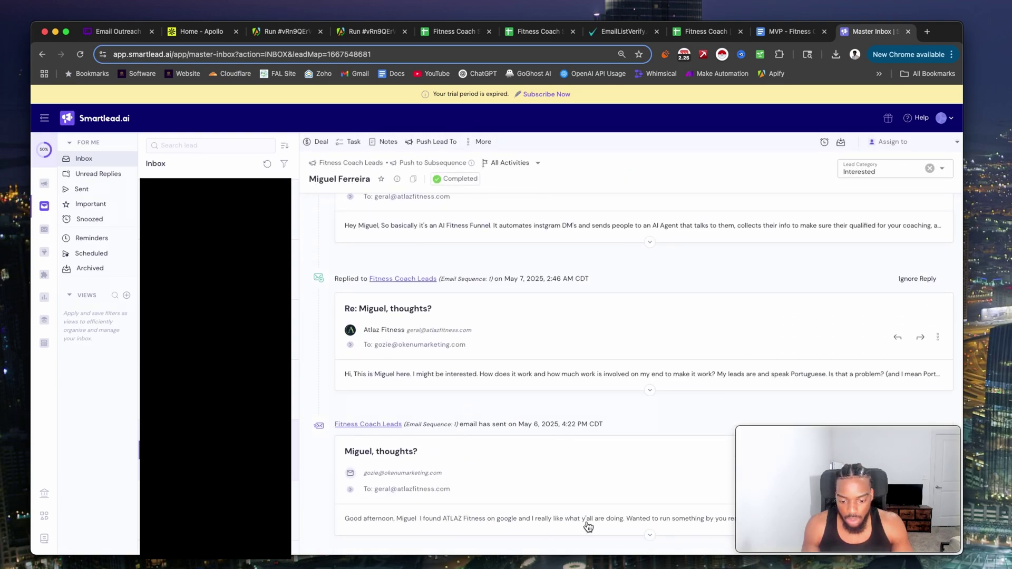
pyautogui.scroll(-4, 601, 514)
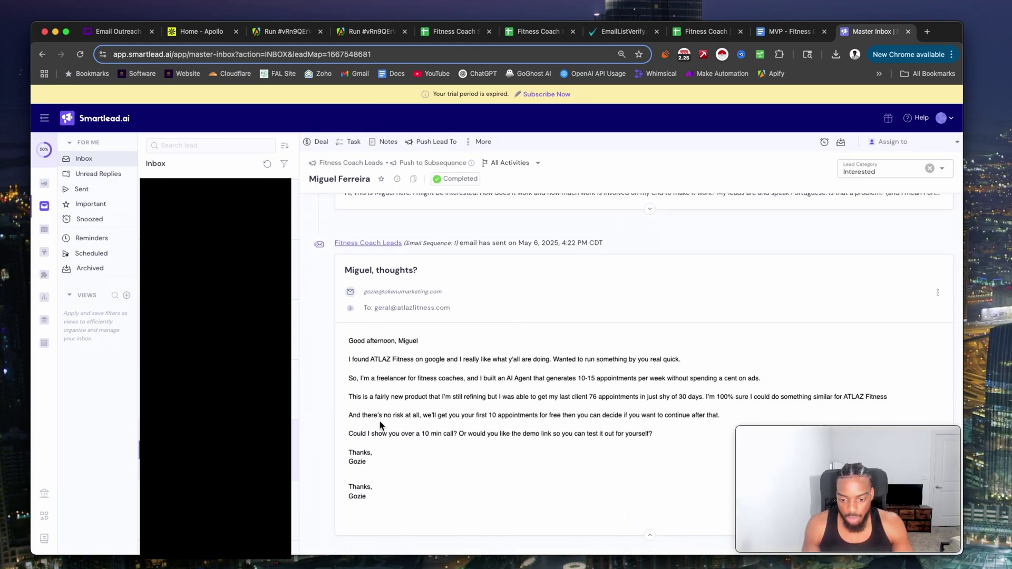
pyautogui.moveTo(682, 359); pyautogui.dragTo(527, 360)
pyautogui.scroll(3, 525, 363)
pyautogui.scroll(1, 474, 369)
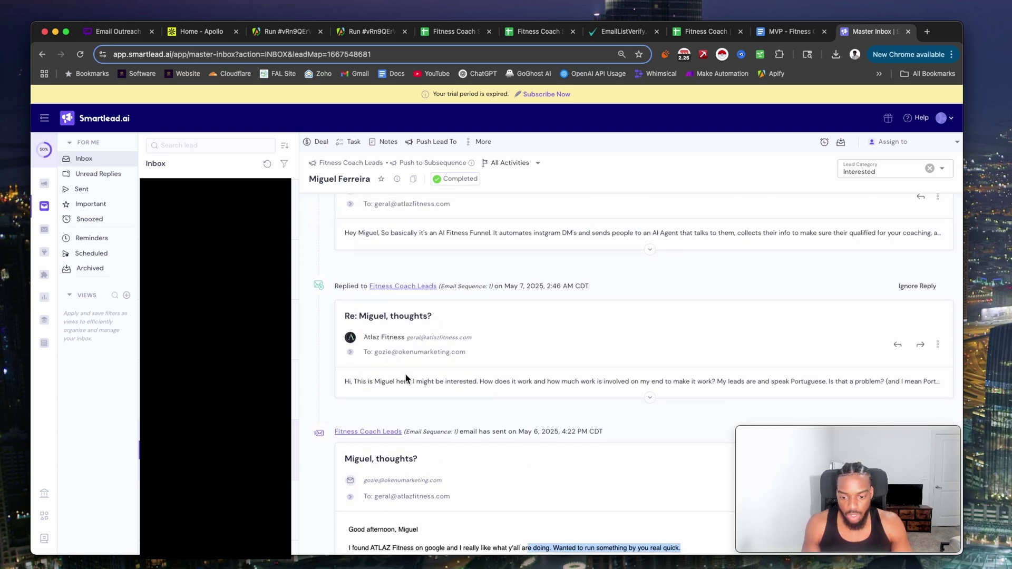
# Expand the lead's first reply and the May 7 answer, and read how the AI Fitness Funnel is explained.
pyautogui.click(649, 379)
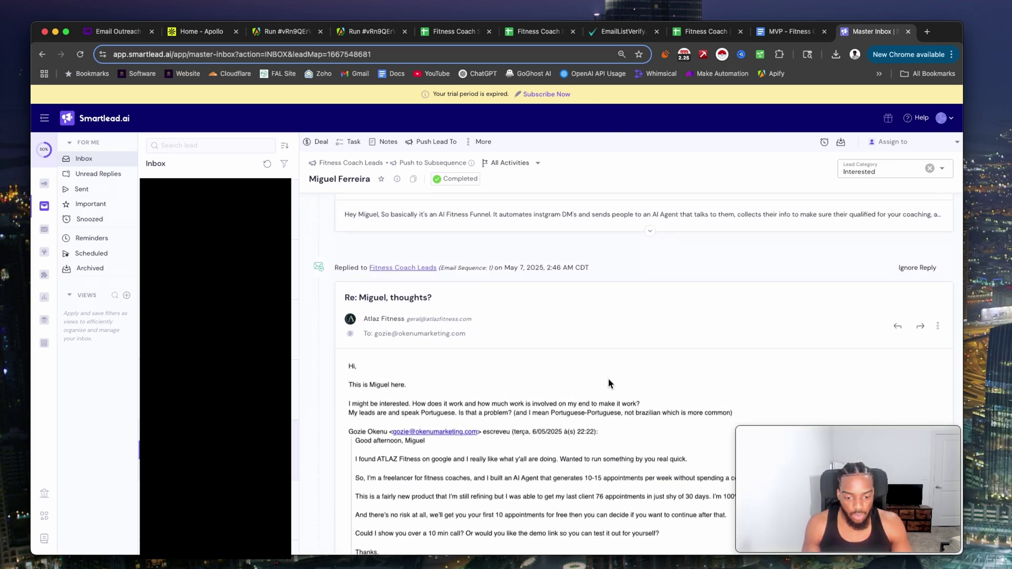
pyautogui.scroll(3, 448, 348)
pyautogui.click(448, 348)
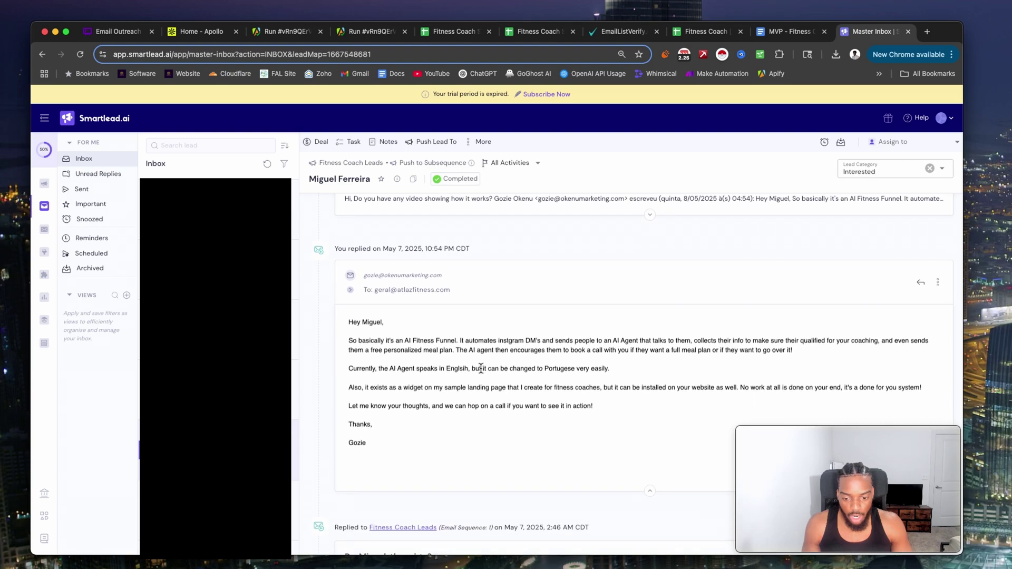
pyautogui.scroll(-1, 435, 337)
pyautogui.moveTo(371, 317); pyautogui.dragTo(576, 353)
pyautogui.moveTo(503, 310); pyautogui.dragTo(605, 328)
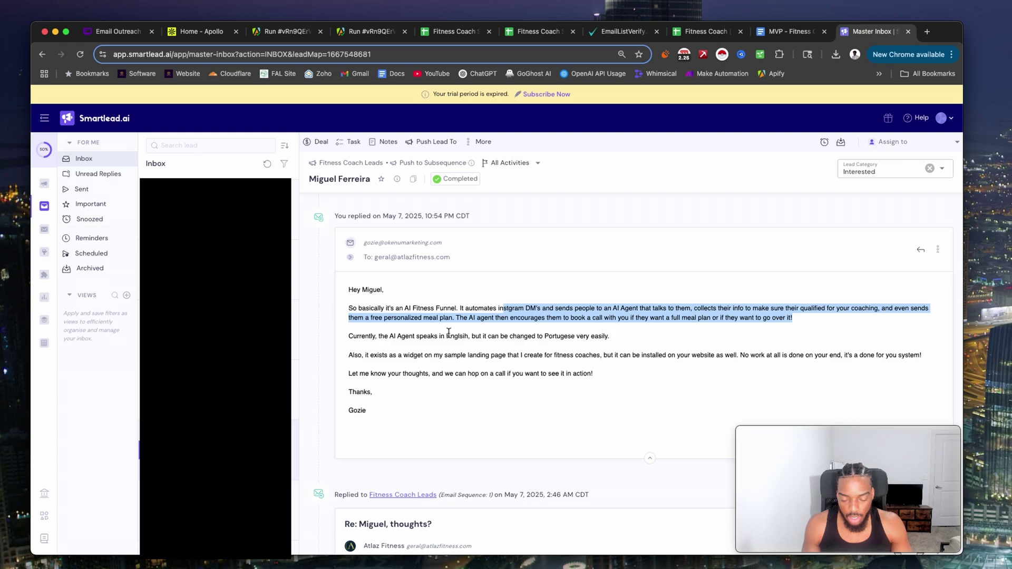
# Compare the lead's question about Portuguese-speaking leads with the answer covering the funnel, language and website widget.
pyautogui.scroll(-4, 379, 336)
pyautogui.scroll(-2, 380, 336)
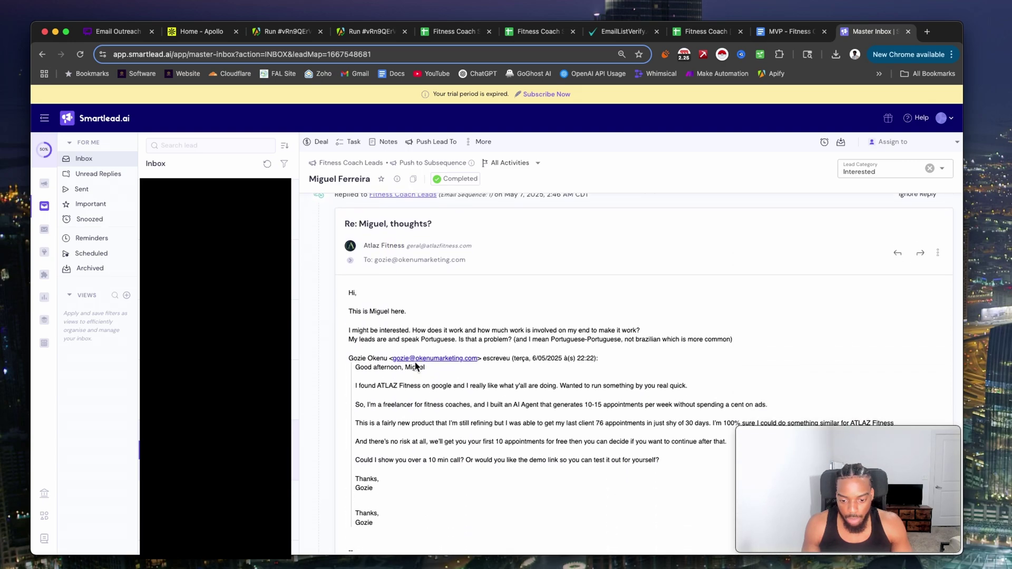
pyautogui.moveTo(434, 334); pyautogui.dragTo(453, 334)
pyautogui.moveTo(355, 334); pyautogui.dragTo(524, 342)
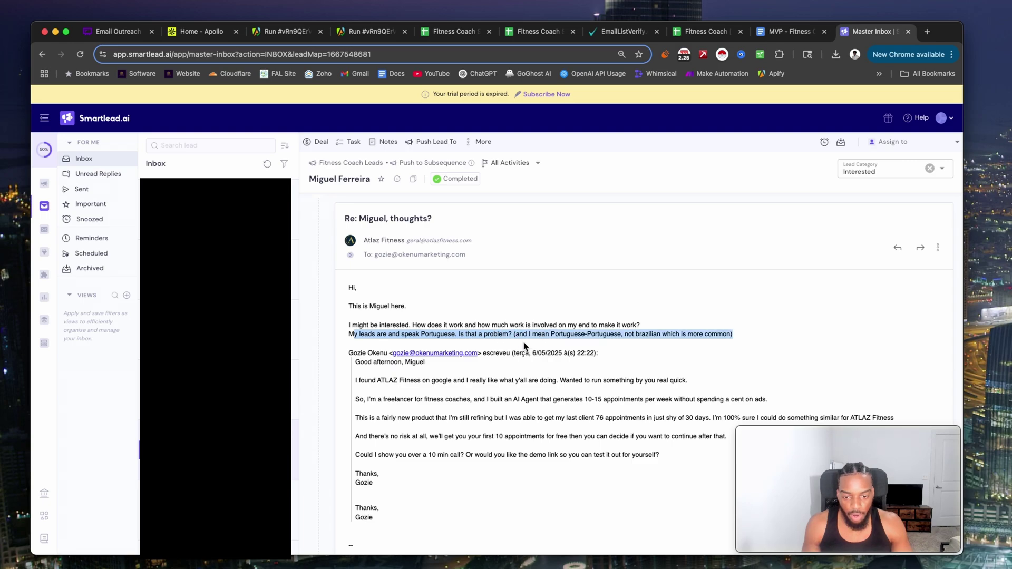
pyautogui.scroll(5, 519, 343)
pyautogui.scroll(1, 446, 341)
pyautogui.click(401, 315)
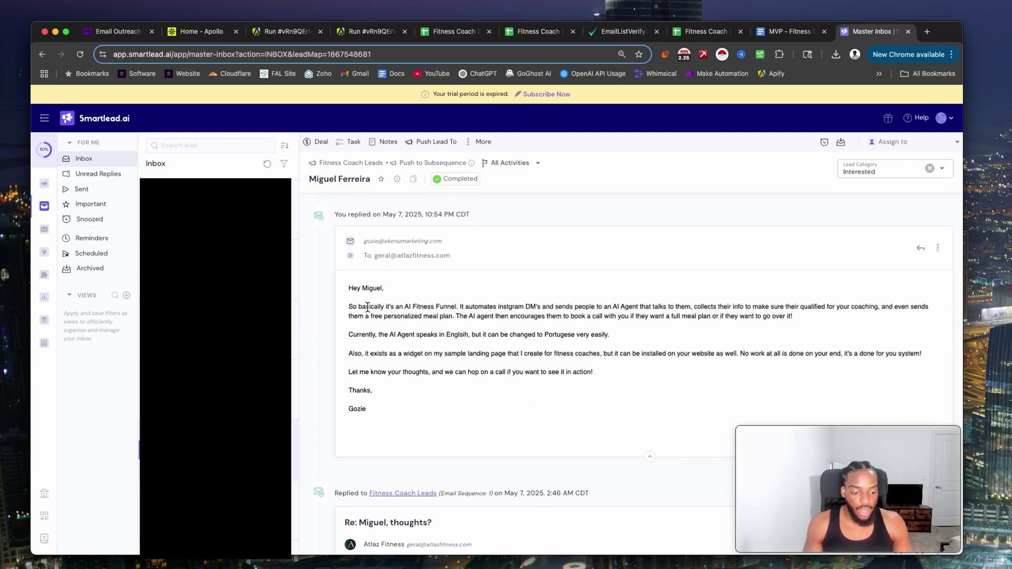
pyautogui.moveTo(350, 307); pyautogui.dragTo(605, 353)
# Expand the failed reply at the top of the thread and read its free onboarding offer and demo link.
pyautogui.scroll(5, 568, 352)
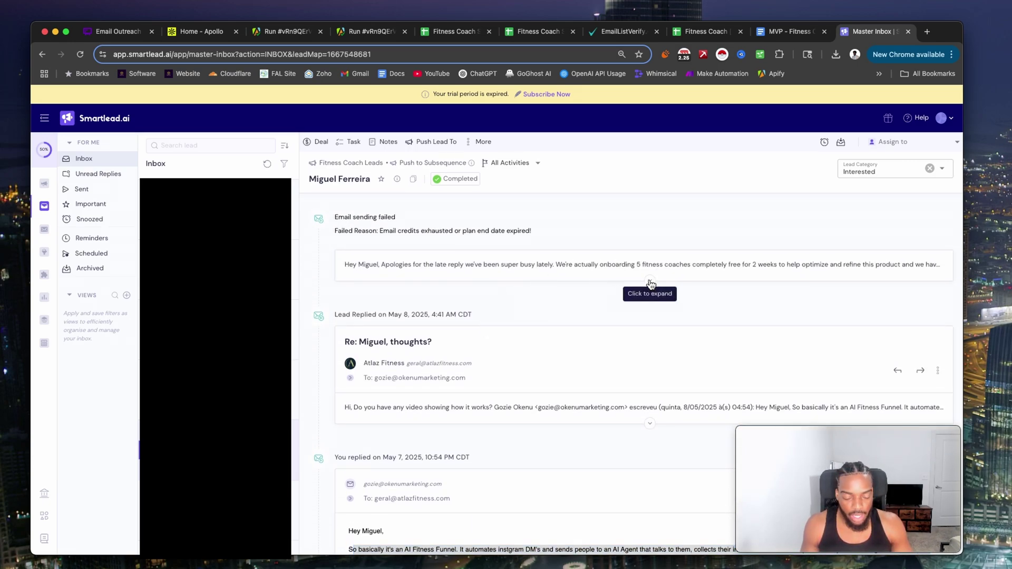
pyautogui.click(650, 280)
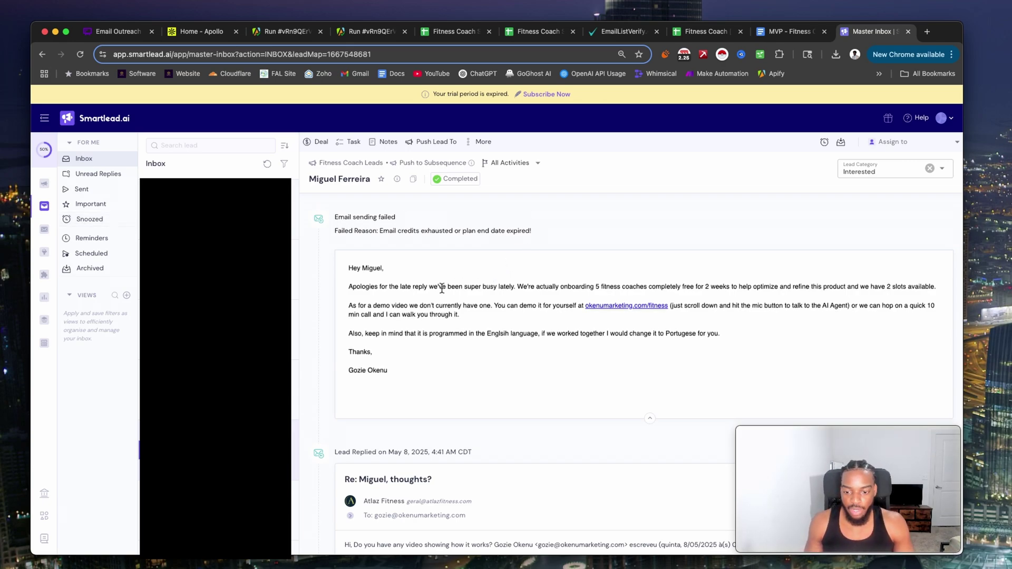
pyautogui.scroll(-1, 415, 288)
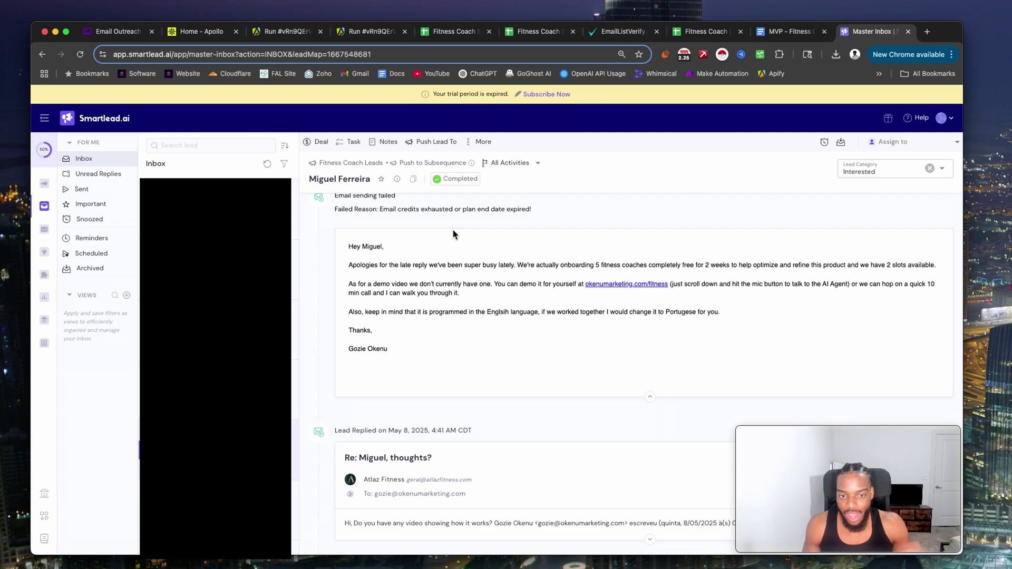
pyautogui.scroll(-2, 453, 230)
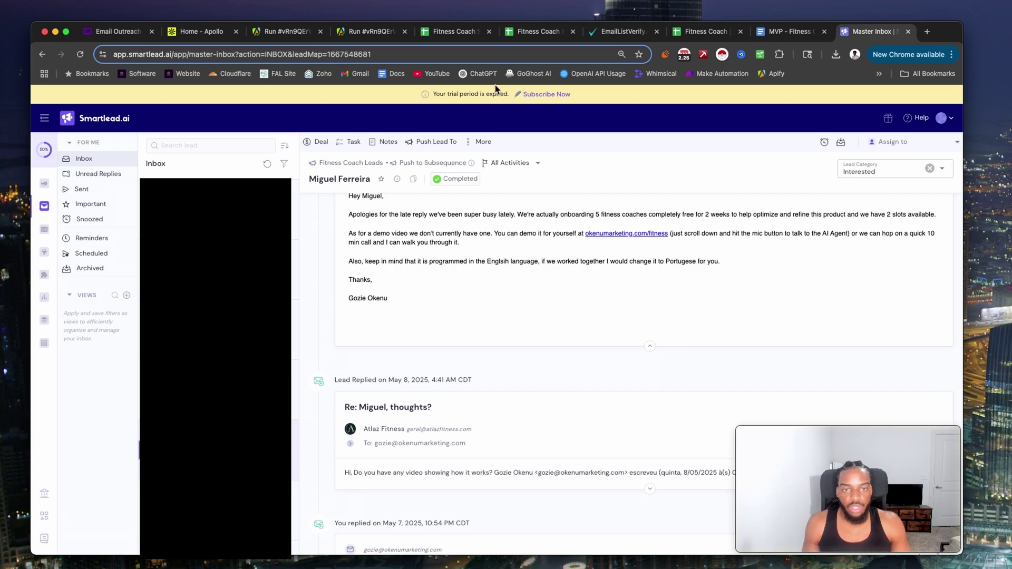
# Check the sequence breakup in the Personal Trainer Leads campaign analytics, and return to the campaign list.
pyautogui.click(47, 184)
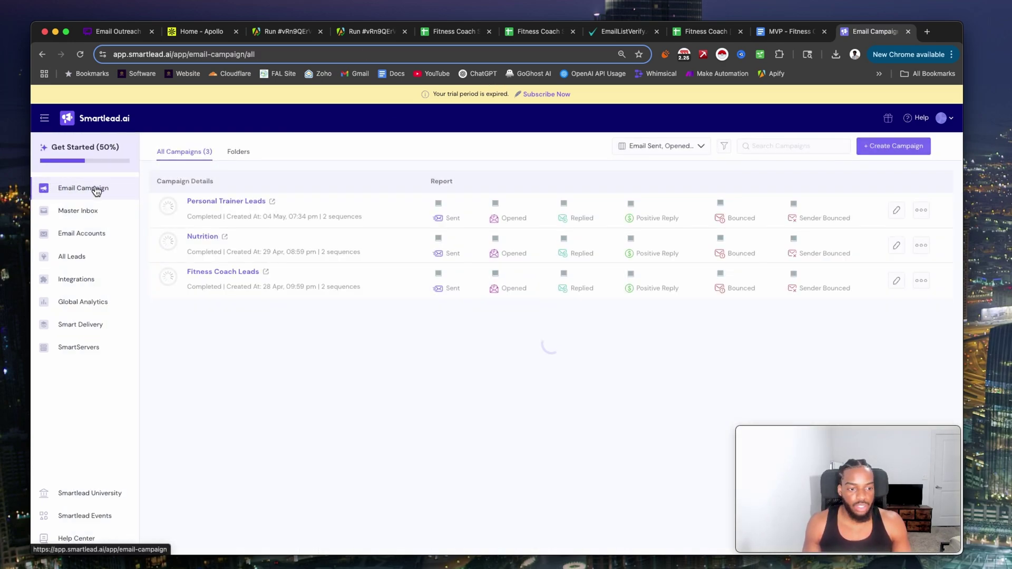
pyautogui.click(318, 213)
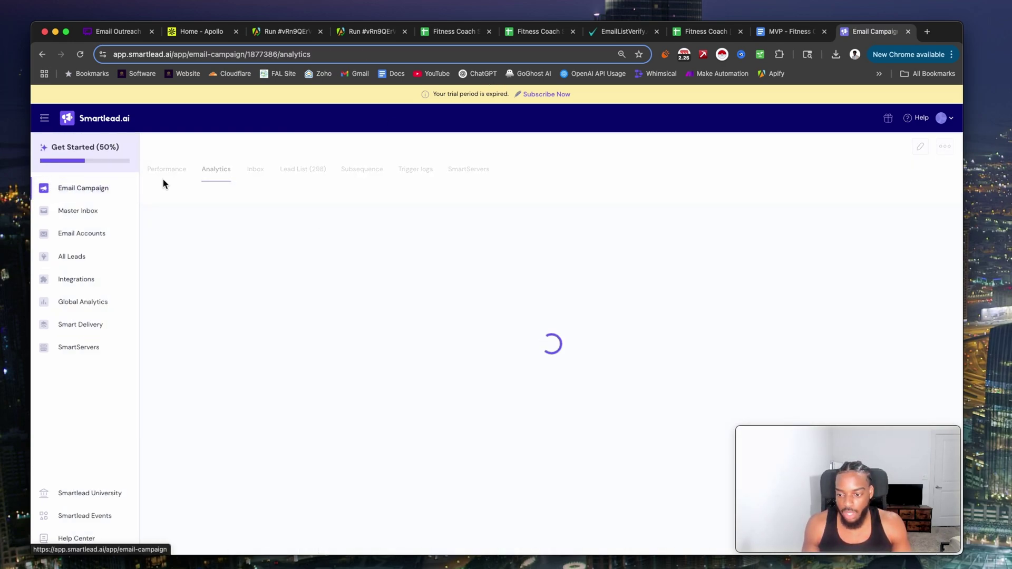
pyautogui.scroll(-3, 212, 246)
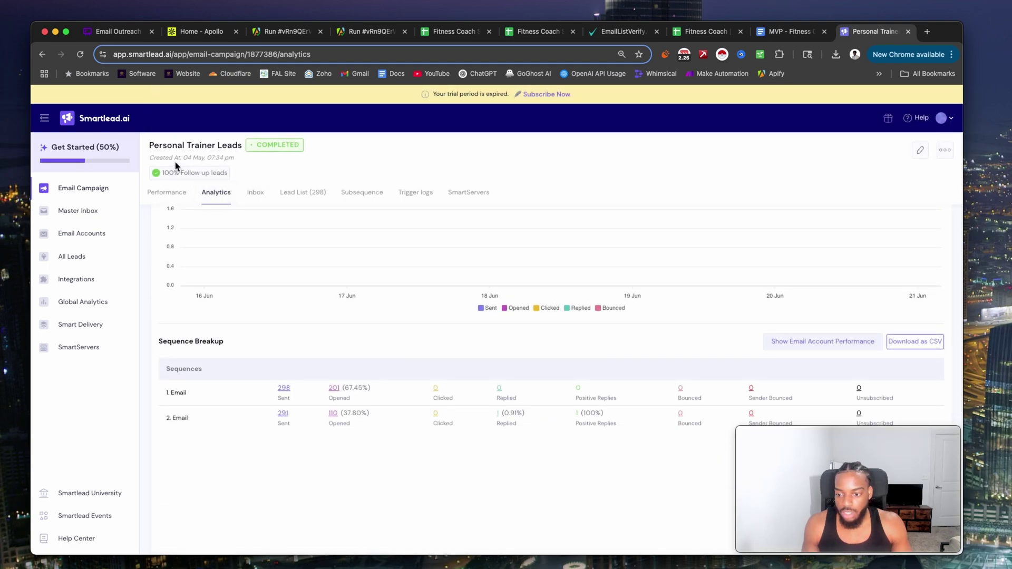
pyautogui.hscroll(-5, 232, 207)
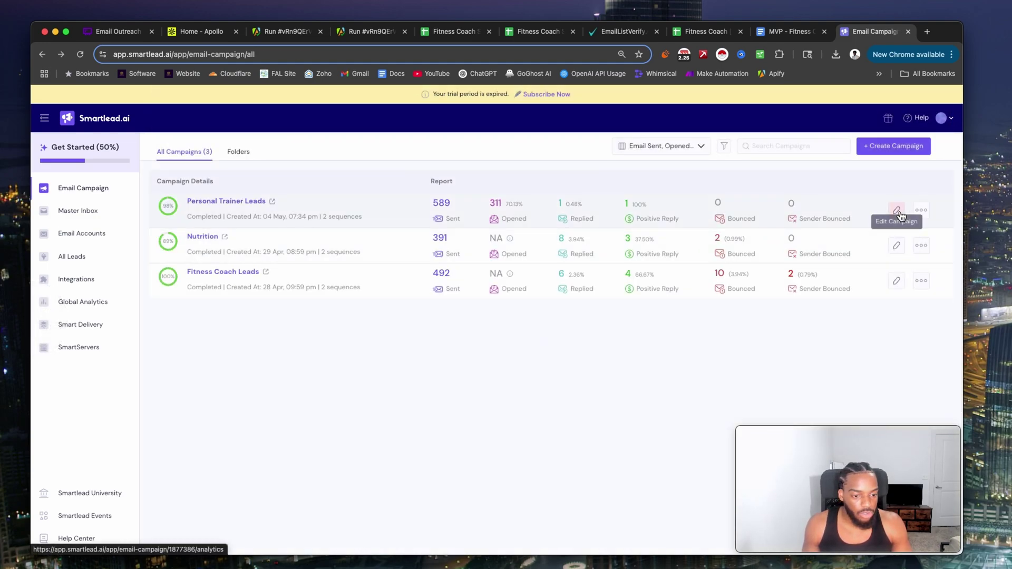
# Open the Personal Trainer Leads campaign for editing and review its imported CSV file and Stage 1 email text.
pyautogui.click(896, 210)
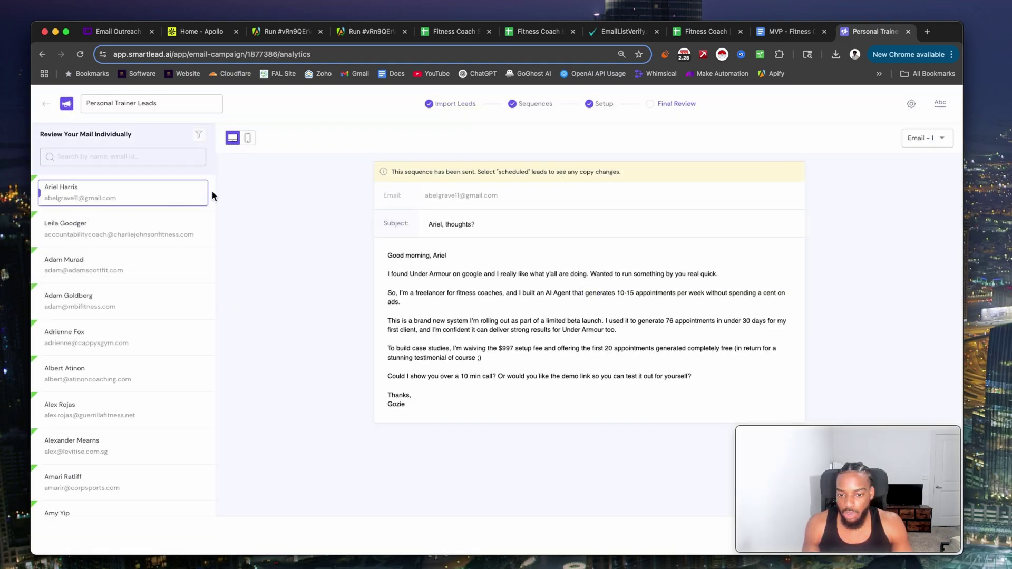
pyautogui.click(449, 108)
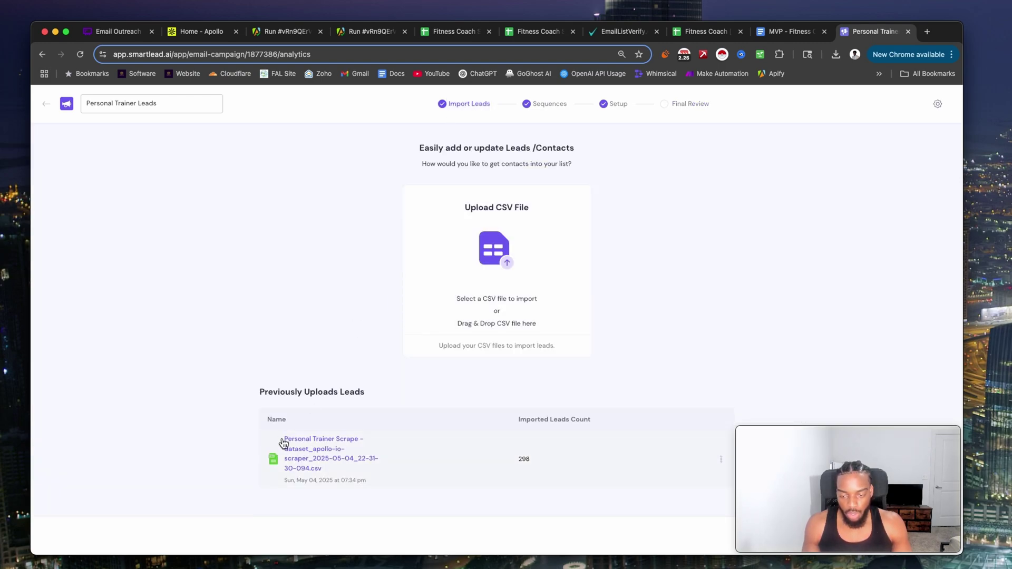
pyautogui.click(558, 111)
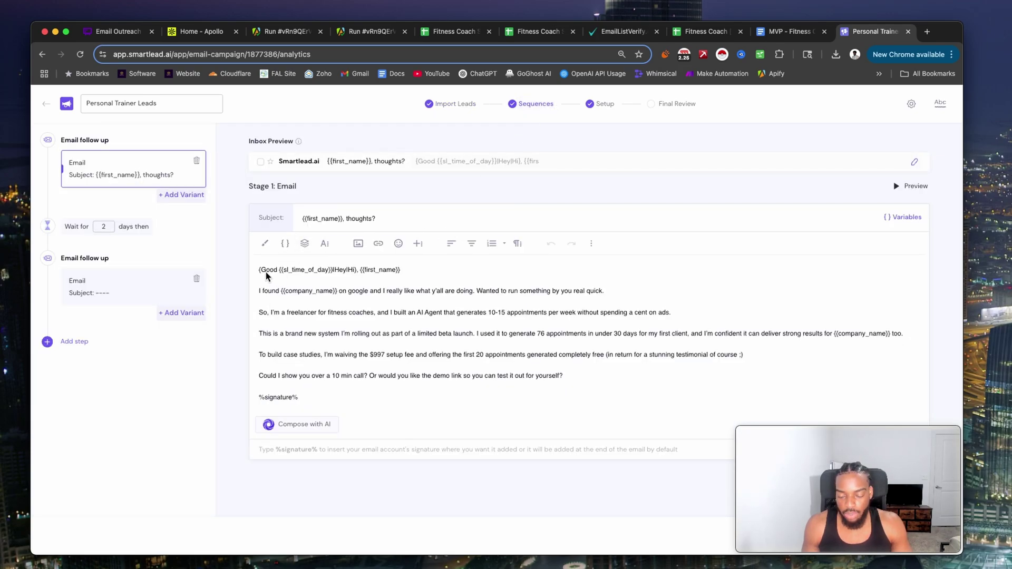
pyautogui.moveTo(264, 271); pyautogui.dragTo(401, 363)
pyautogui.click(282, 272)
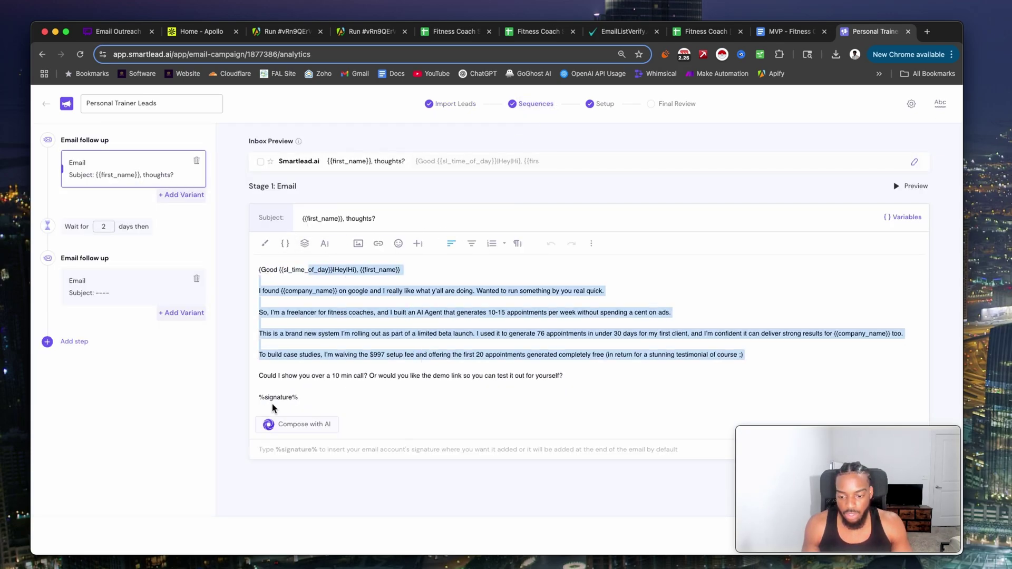
# Review the campaign's sender accounts and its schedule settings, including time zone, sending days and hours, and close the schedule without changes.
pyautogui.click(614, 103)
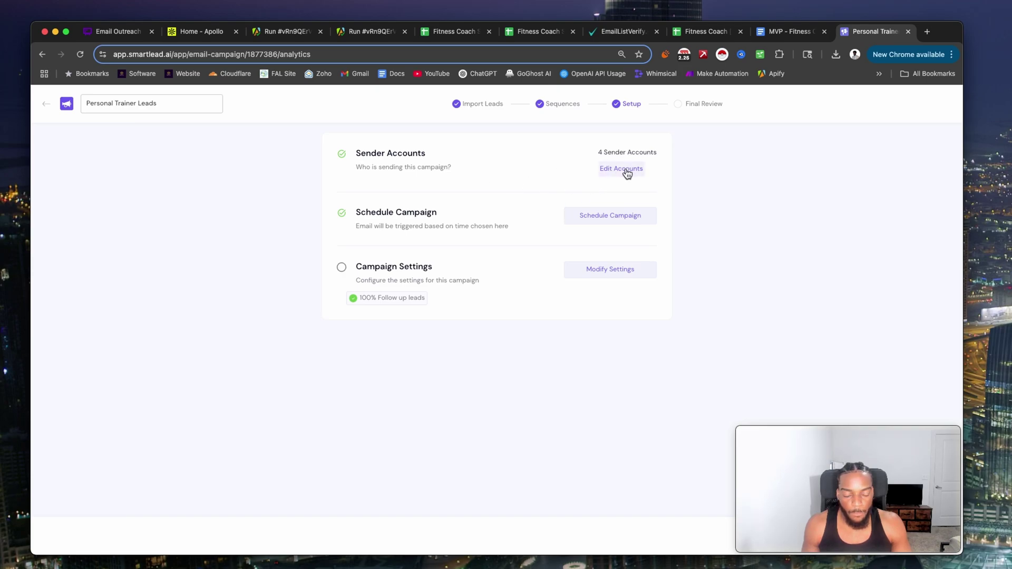
pyautogui.moveTo(599, 151); pyautogui.dragTo(687, 156)
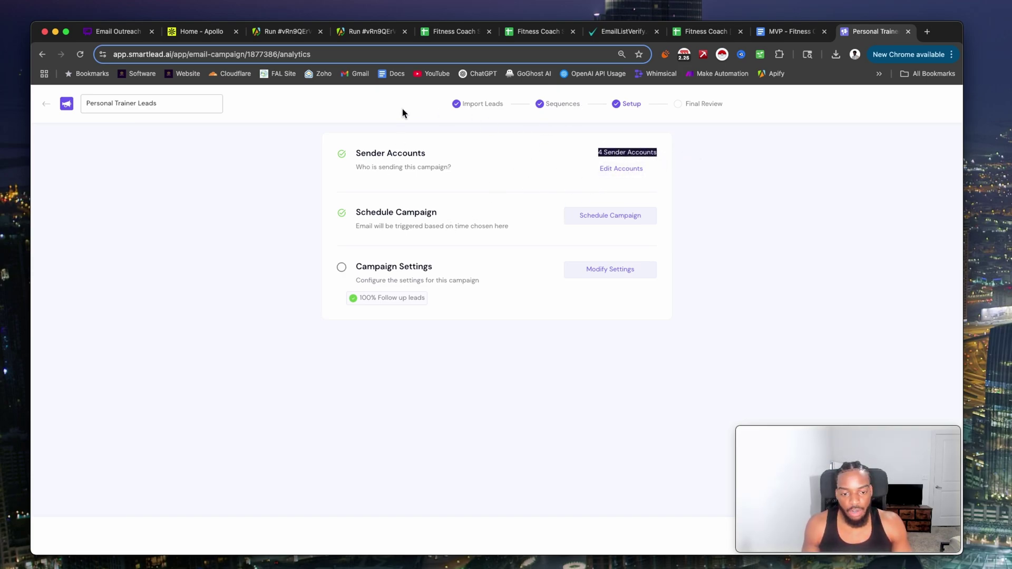
pyautogui.click(585, 216)
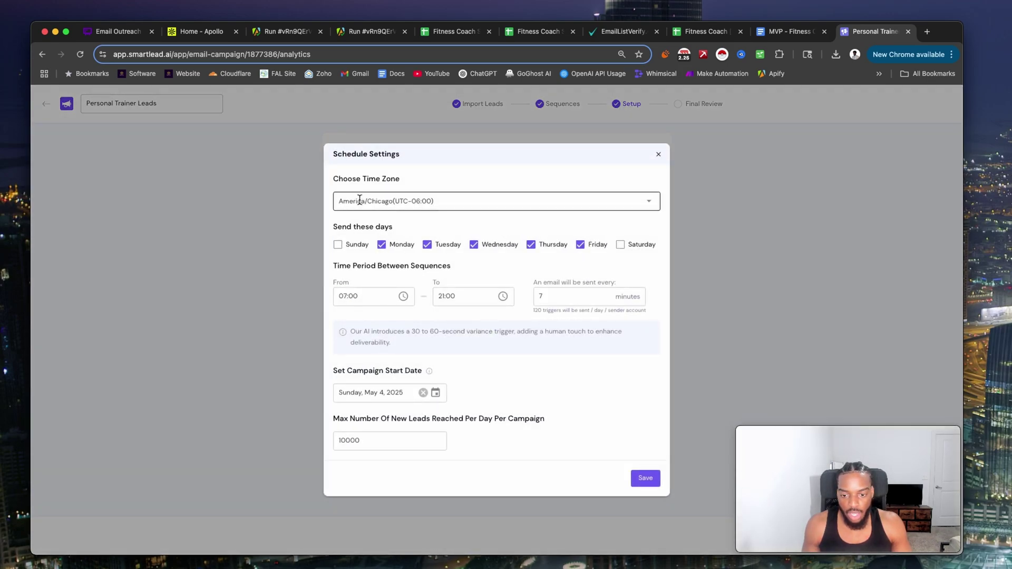
pyautogui.click(348, 296)
pyautogui.click(468, 297)
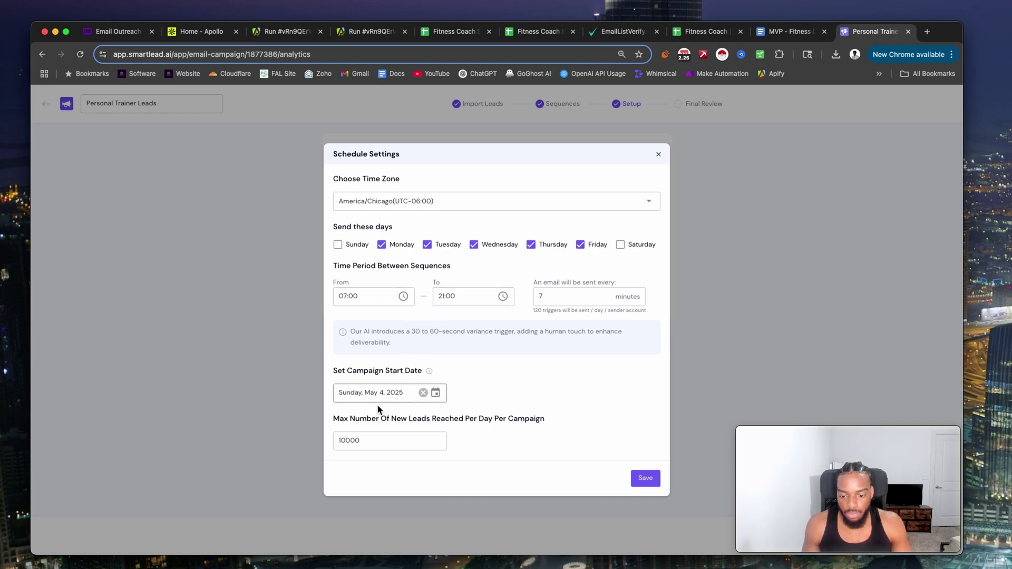
pyautogui.click(659, 156)
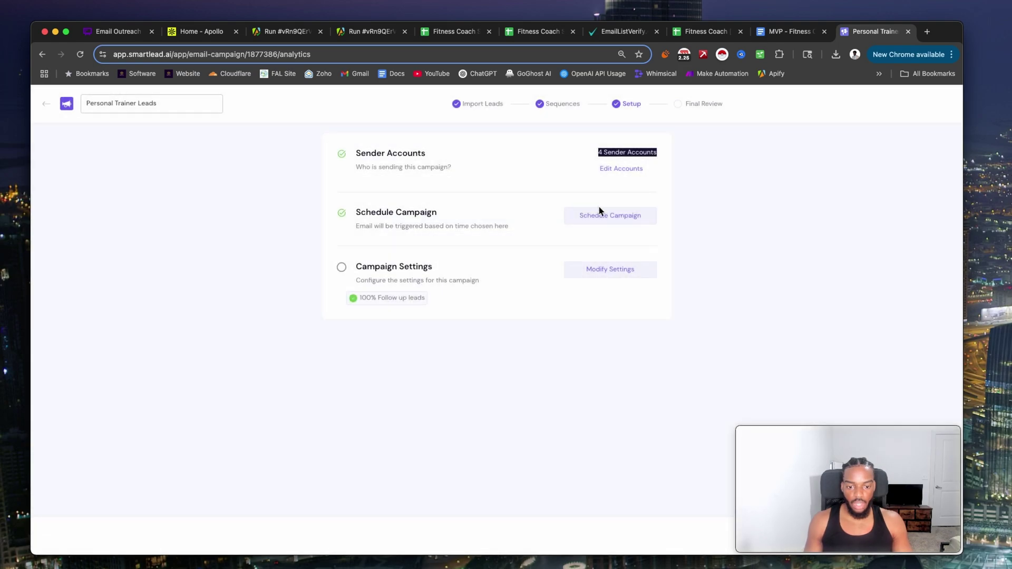
# Look through the general campaign settings, including sending priority, auto-pause, provider sending and AI categorisation, and close them unsaved.
pyautogui.click(607, 273)
pyautogui.scroll(-2, 400, 221)
pyautogui.scroll(-10, 400, 221)
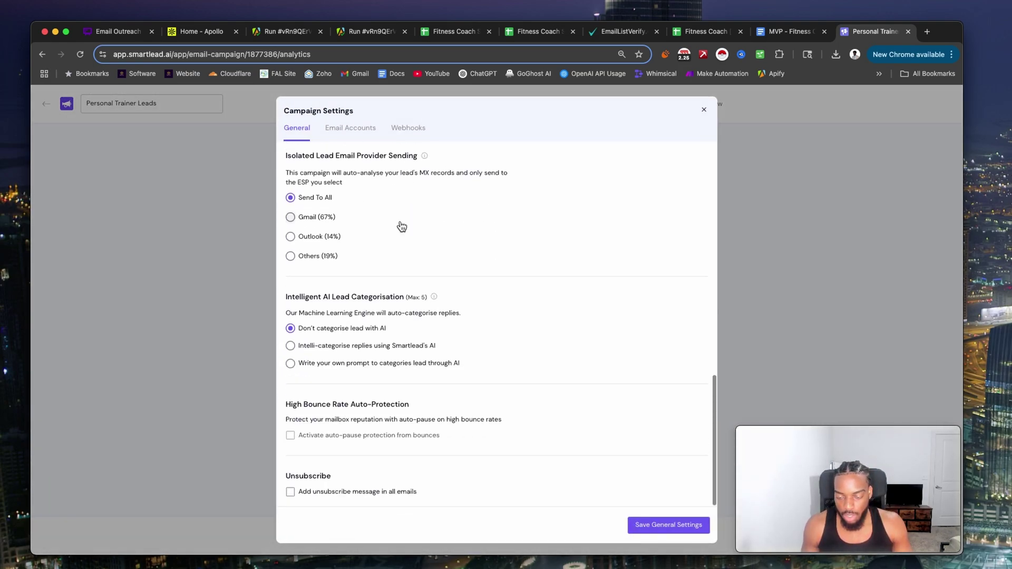
pyautogui.scroll(2, 400, 225)
pyautogui.scroll(8, 400, 226)
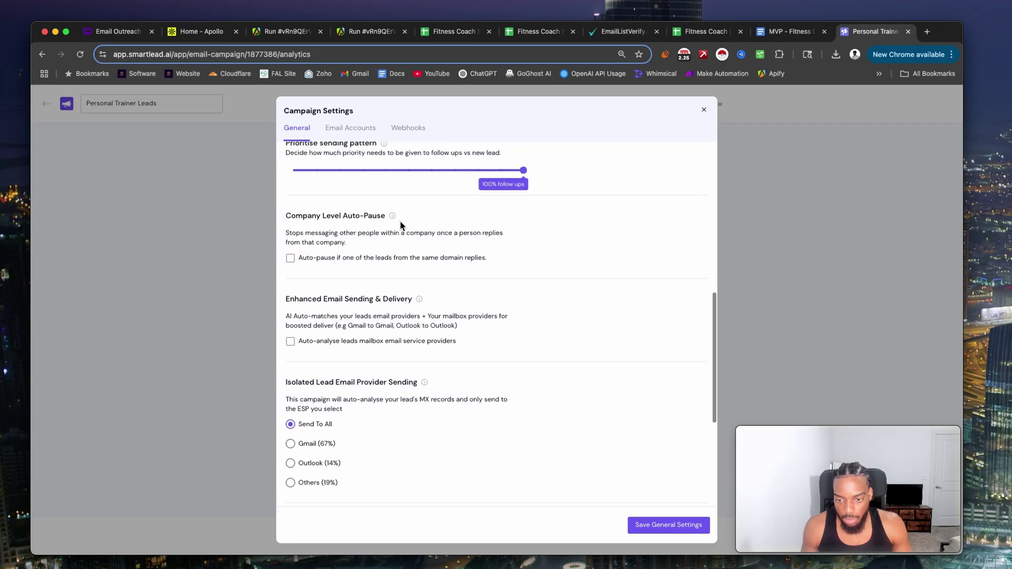
pyautogui.click(704, 110)
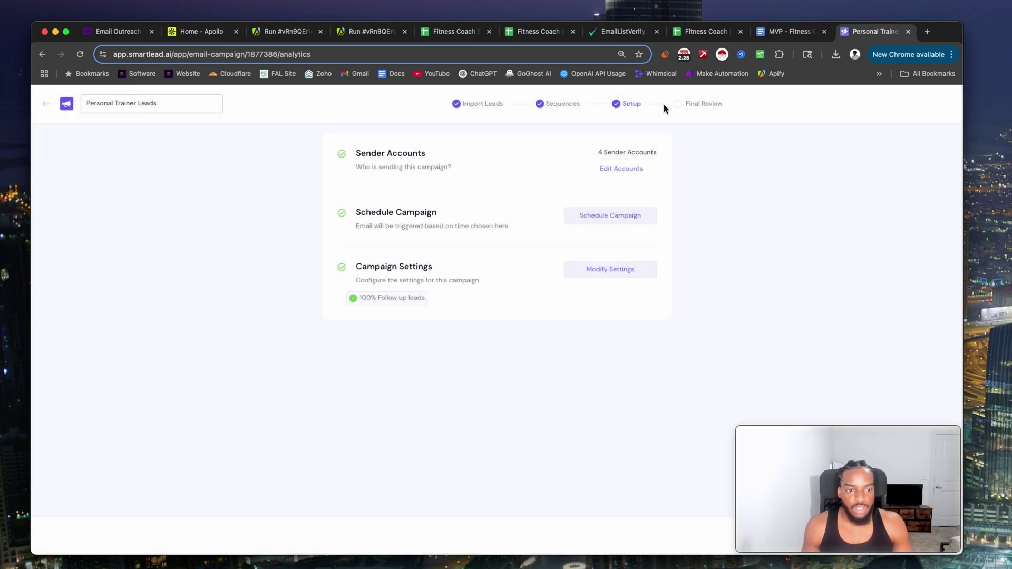
# Leave the campaign editor and switch to the Email Outreach Campaign board in Whimsical.
pyautogui.press('Escape')
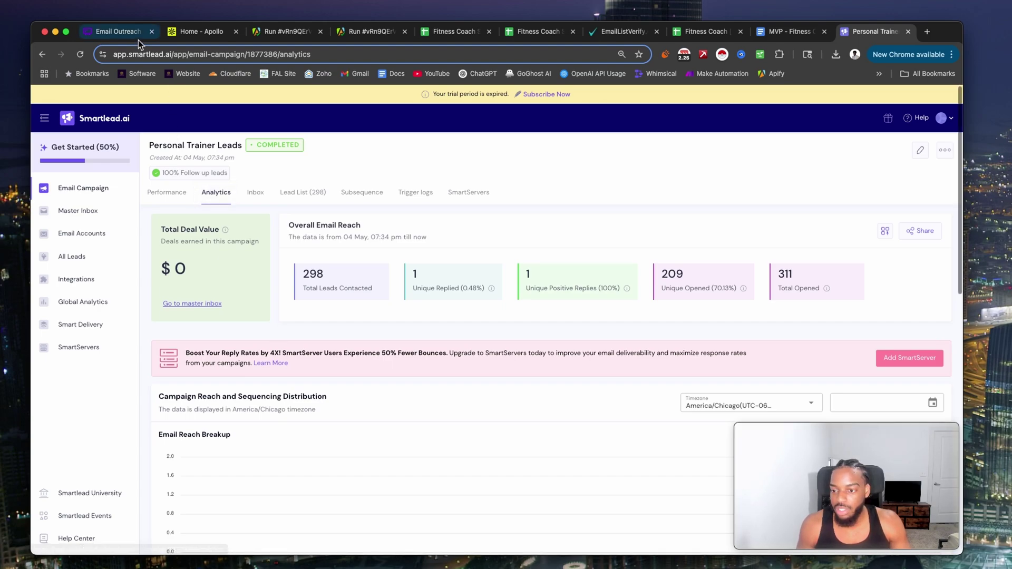
pyautogui.click(124, 33)
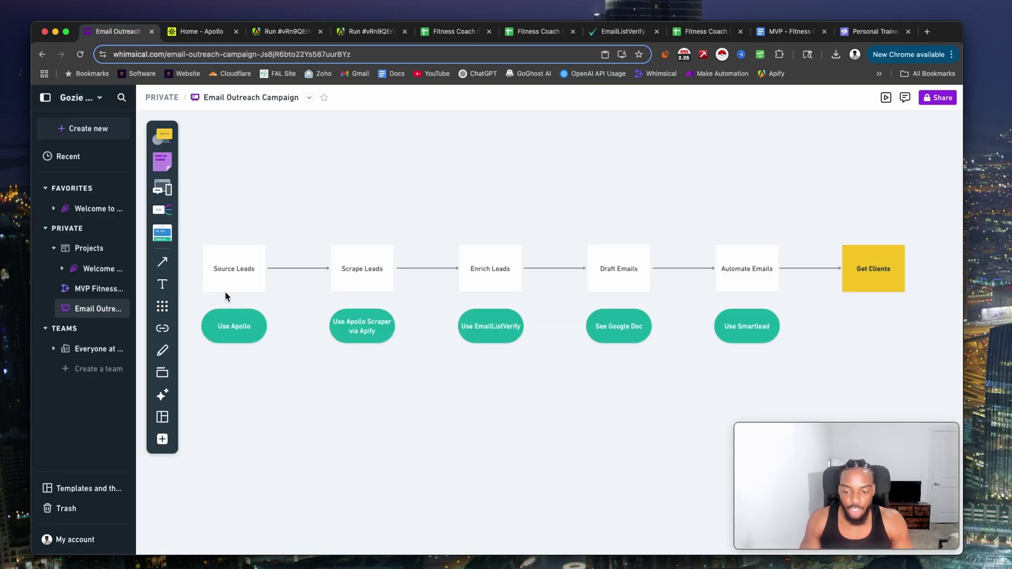